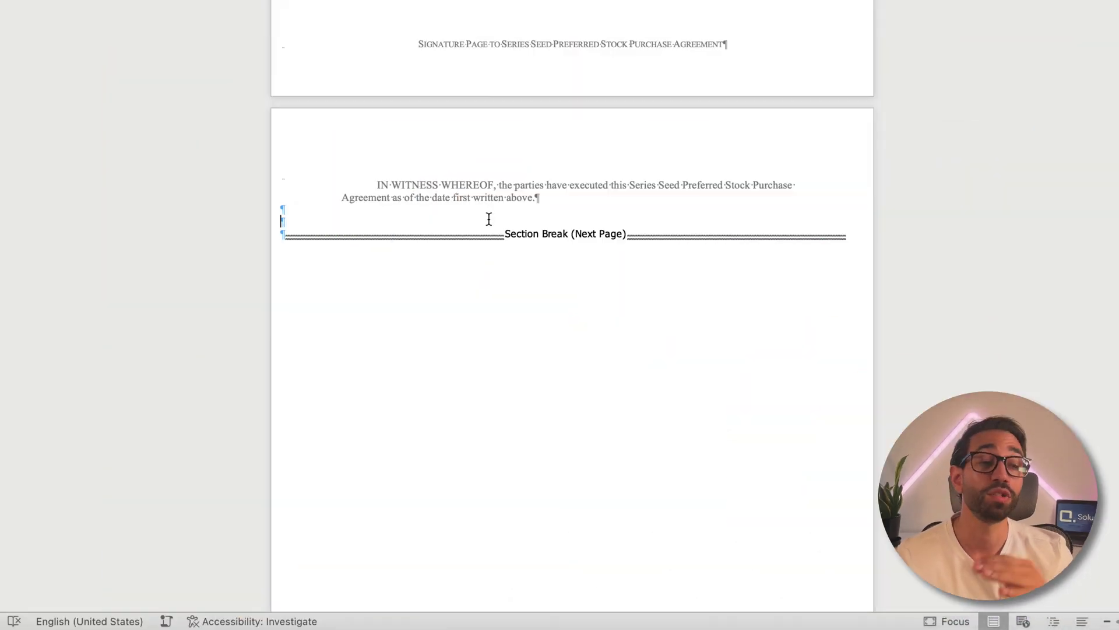
- Paste the signature table repeatedly to create four purchaser signature blocks
key("ctrl+v")
type("PURCHASER:\t{{PURCHASER_2_NAME}}: By: Name: Title:")
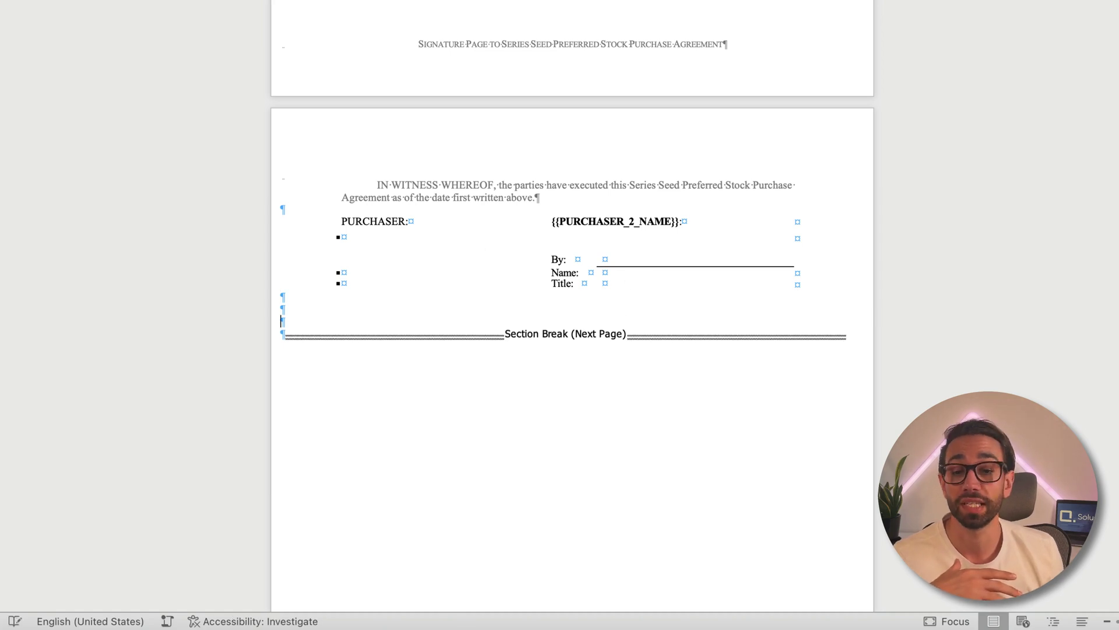
type("PURCHASER:\t{{PURCHASER_2_NAME}}: By: Name: Title:")
key("ctrl+v")
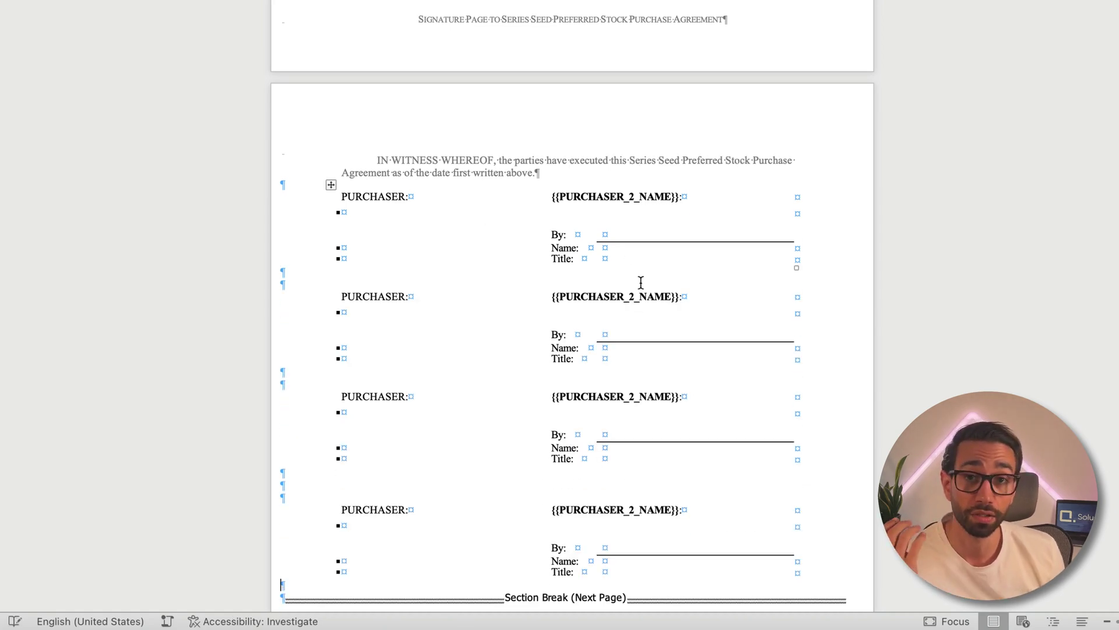
scroll(767, 313, "down", 2)
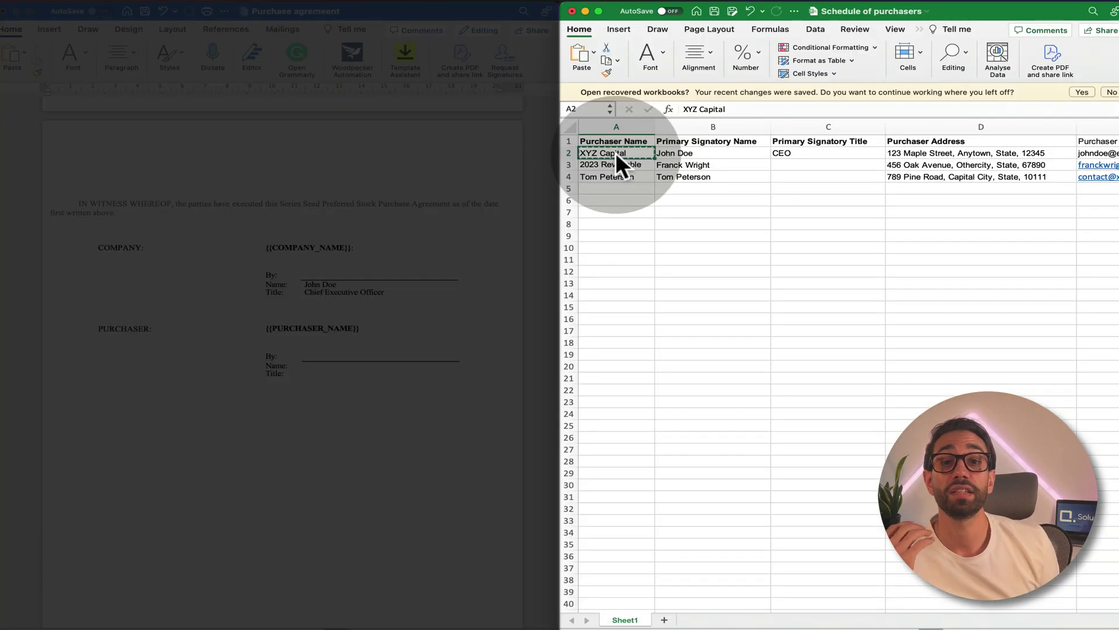
- Replace the {{PURCHASER_NAME}} placeholder with XYZ Capital using Keep Text Only
left_click(322, 328)
double_click(321, 329)
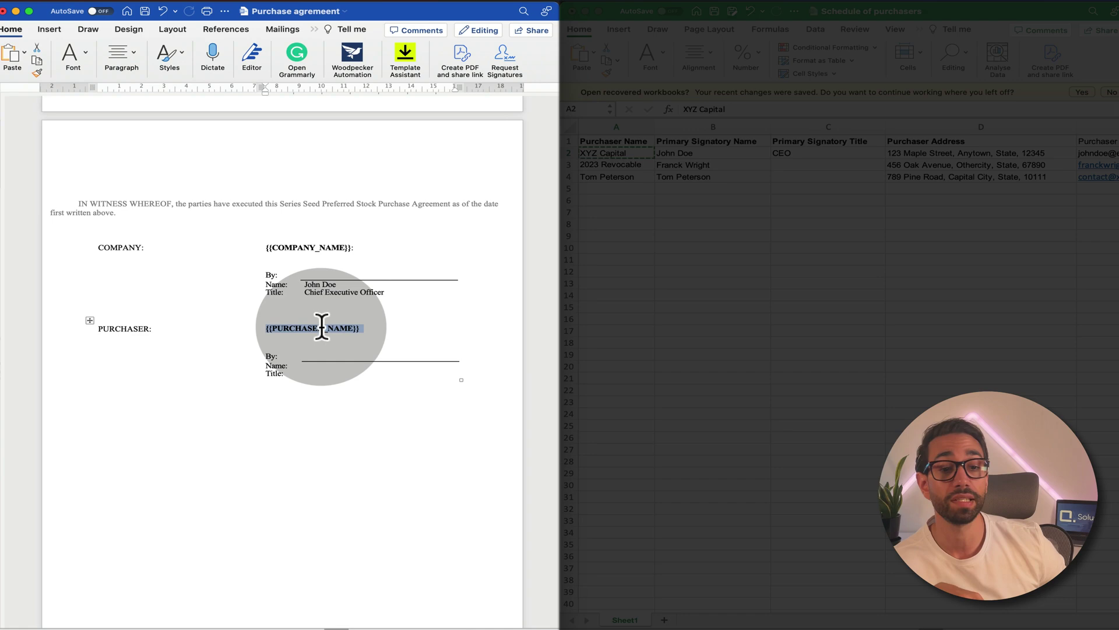
left_click(25, 53)
left_click(61, 153)
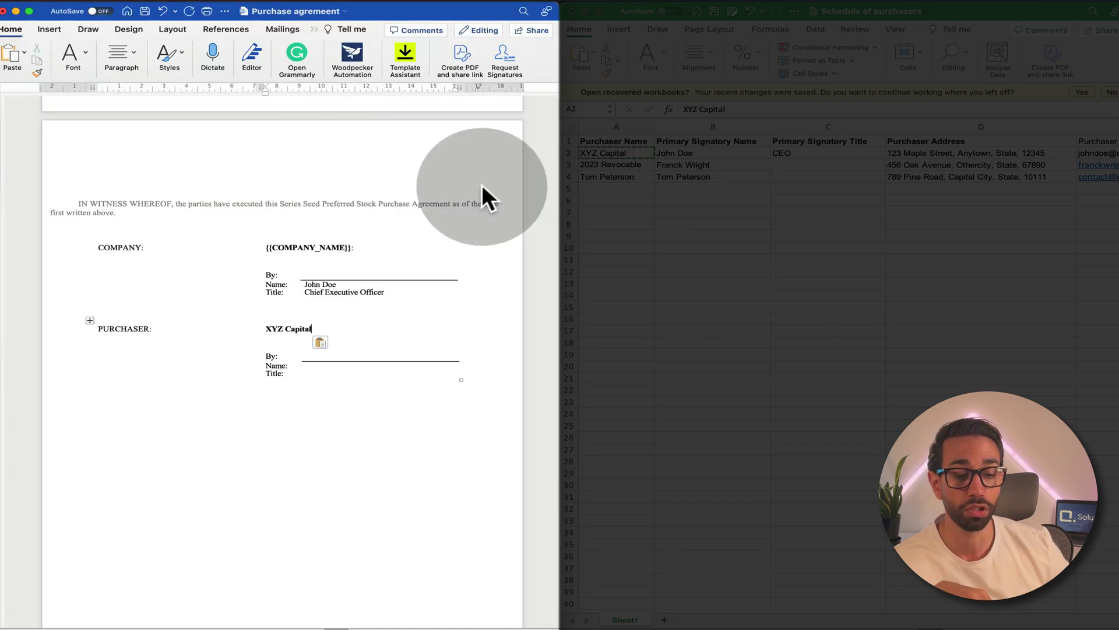
- Copy the signatory's name from cell B2 onto the purchaser Name line as plain text
left_click(693, 151)
left_click(694, 153)
key("super+c")
left_click(326, 366)
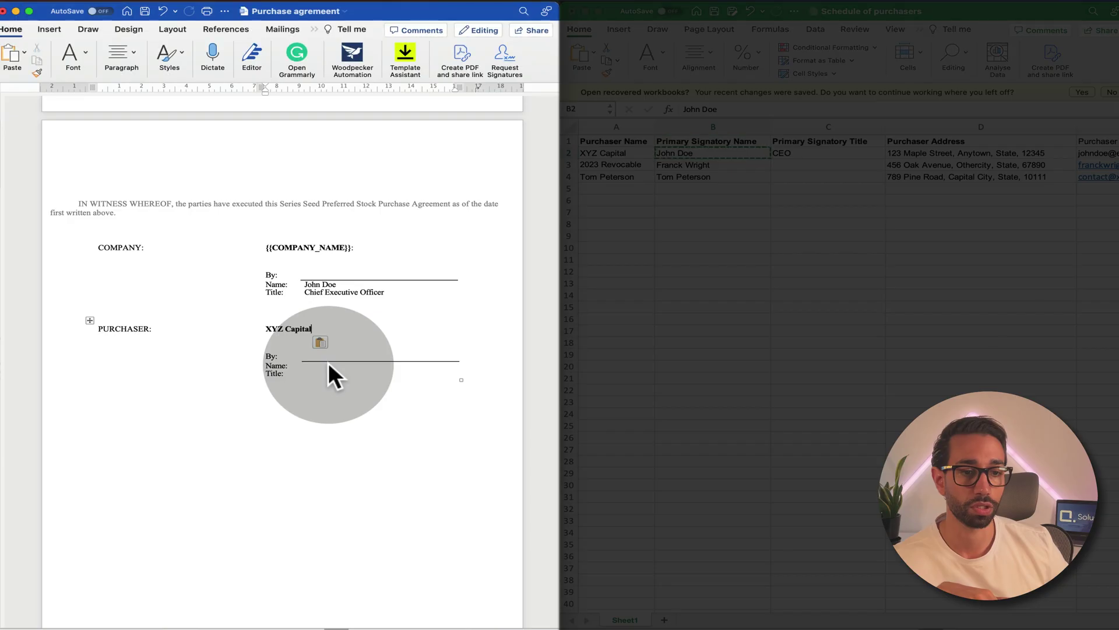
left_click(25, 54)
left_click(52, 153)
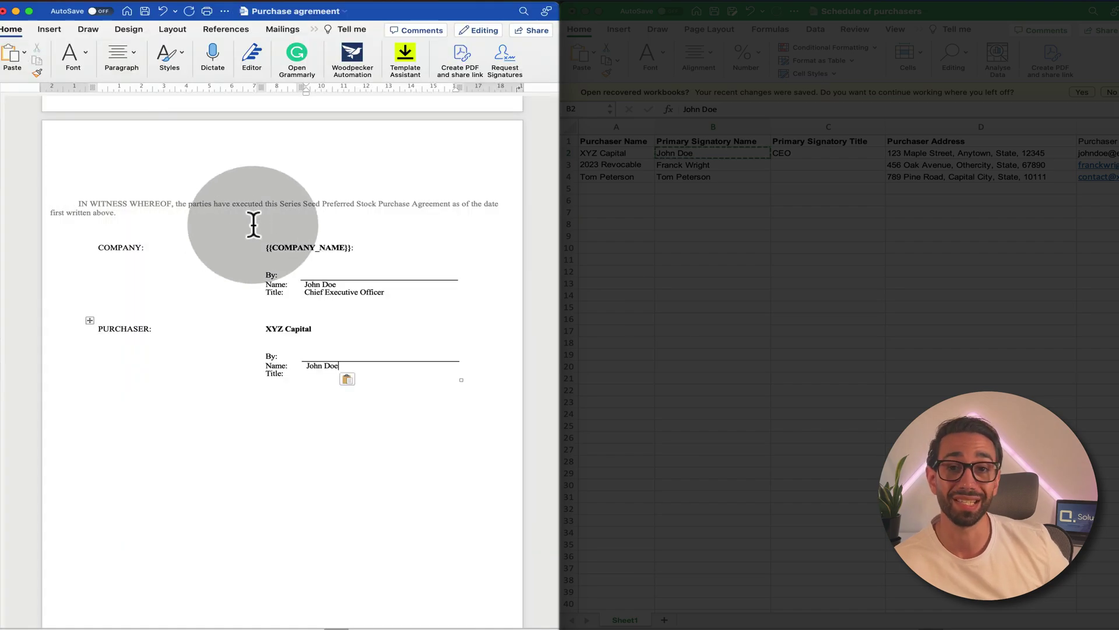
- Copy the title CEO from cell C2 for the purchaser Title line
left_click(794, 151)
left_click(797, 152)
key("super+c")
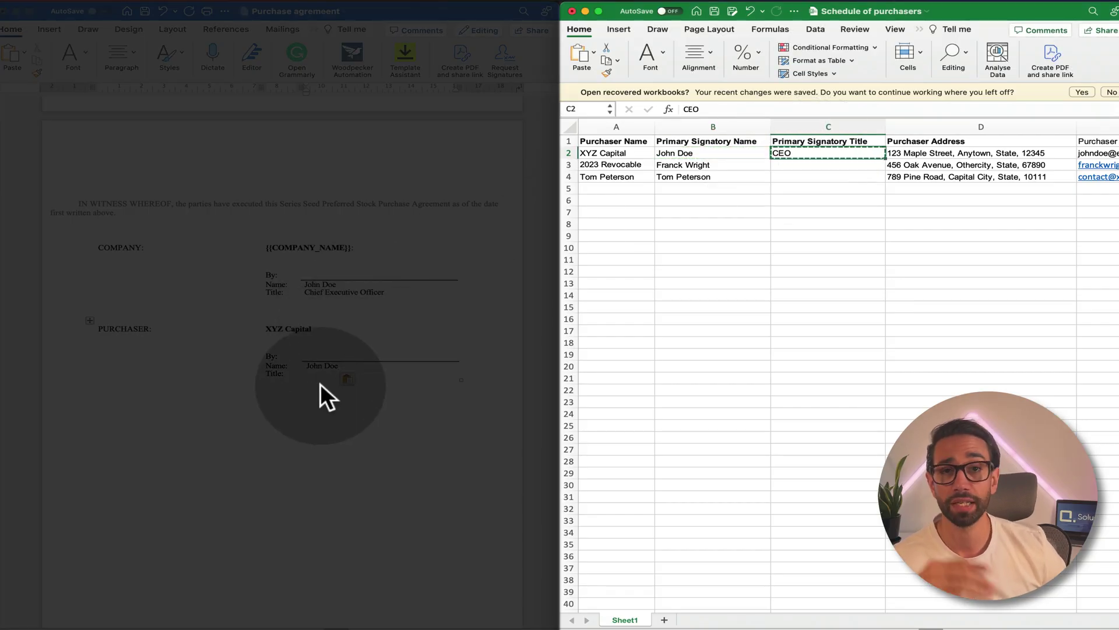
left_click(314, 373)
left_click(25, 53)
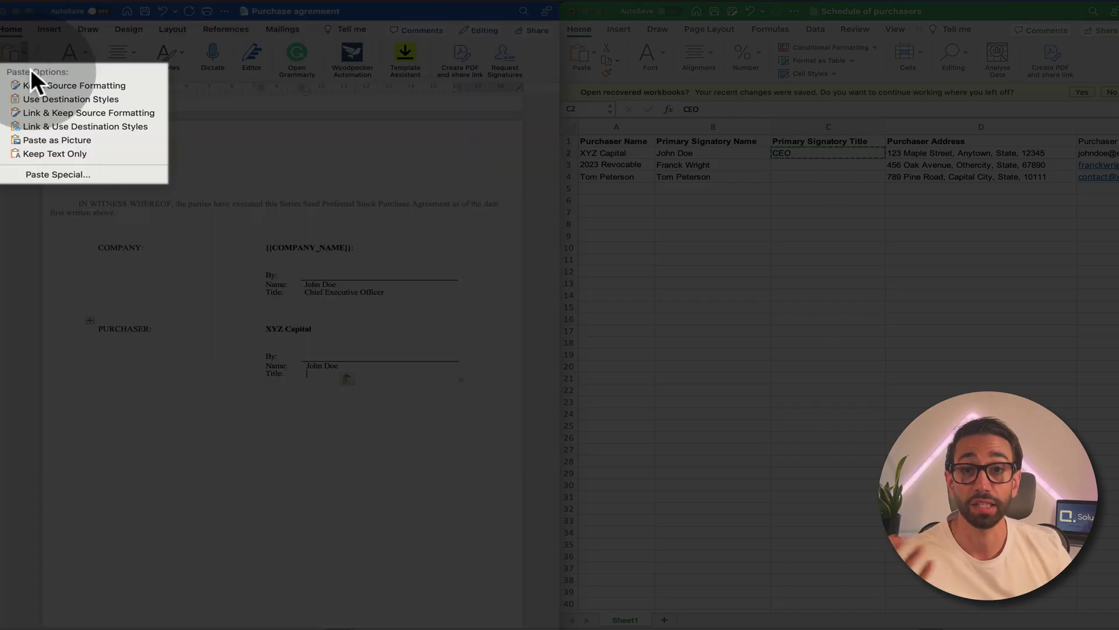
- Paste CEO as plain text on the Title line, then upload Purchase agreement.docx
left_click(64, 150)
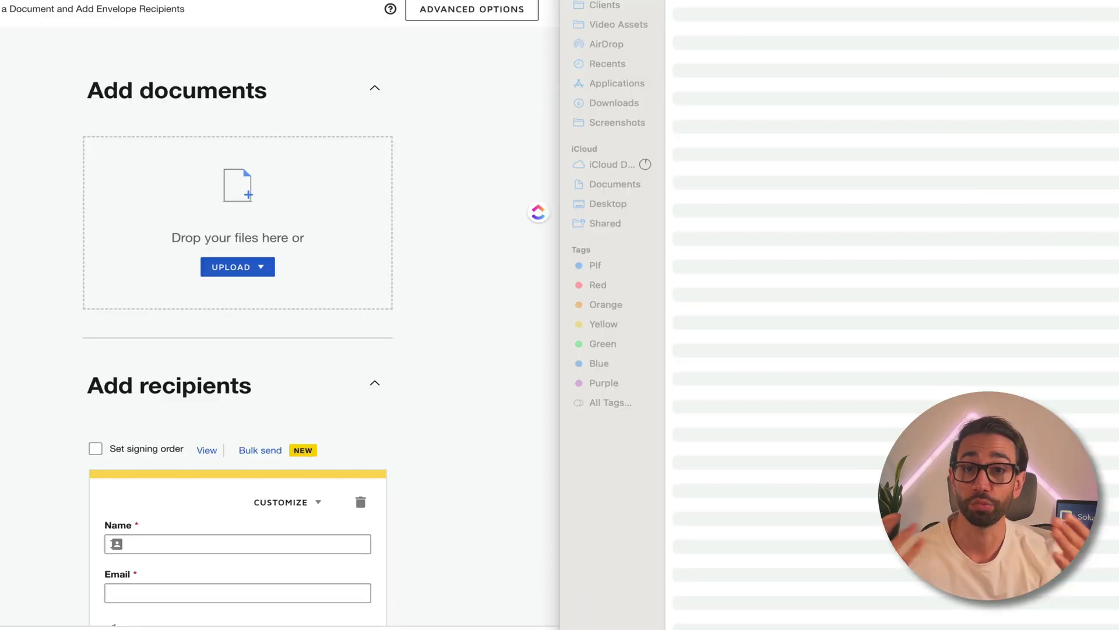
left_click_drag(623, 24, 292, 194)
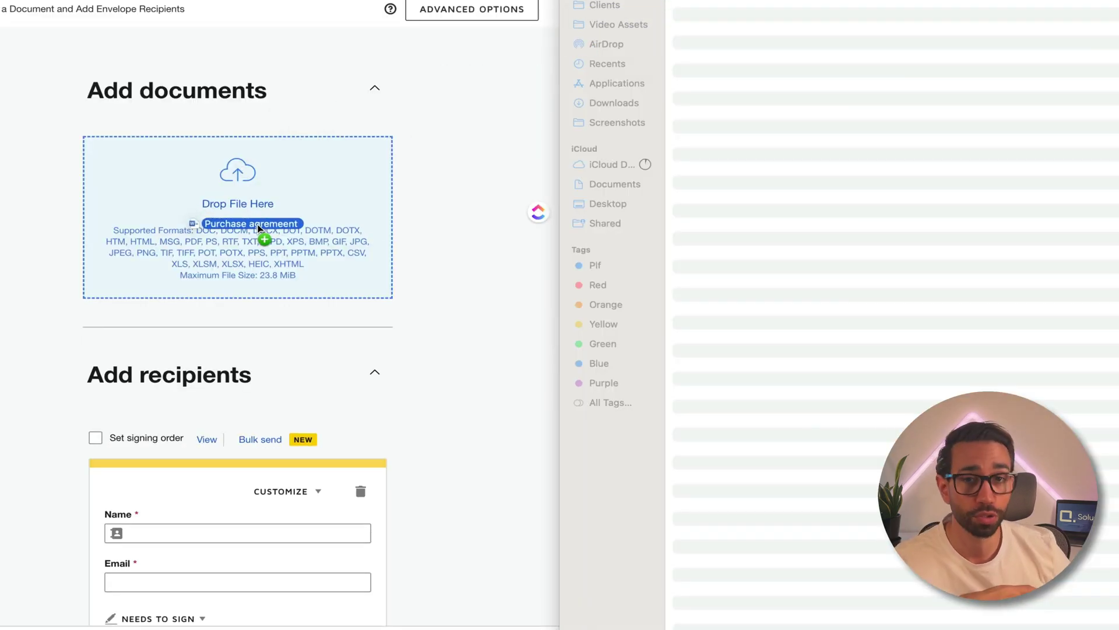
left_click_drag(259, 229, 260, 231)
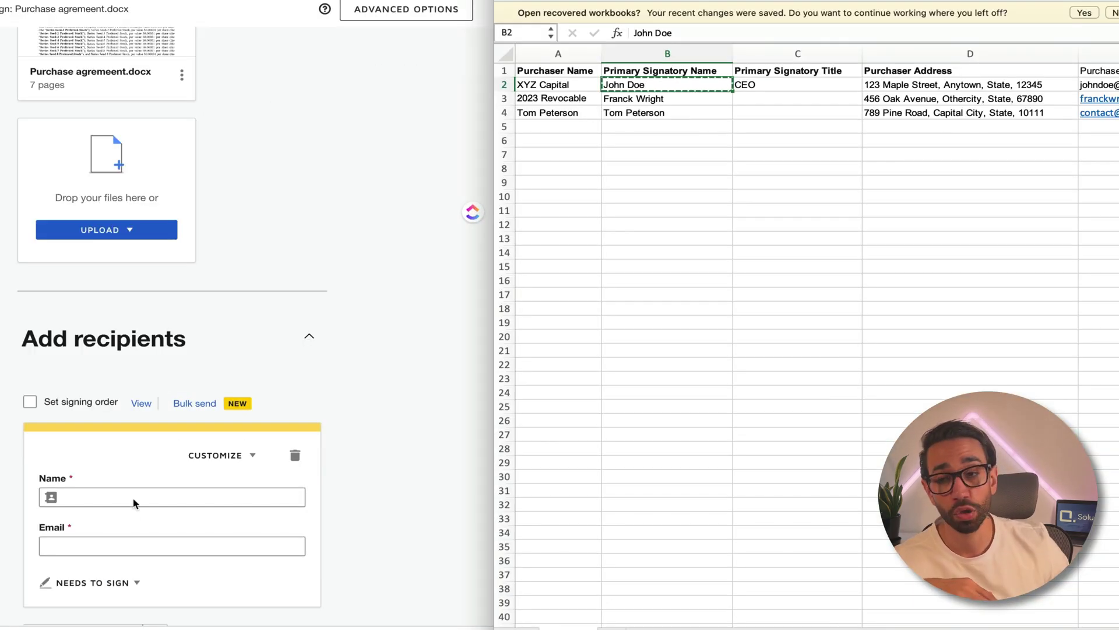
- Fill the first recipient's name and e-mail (cell E2) from the spreadsheet
left_click(133, 503)
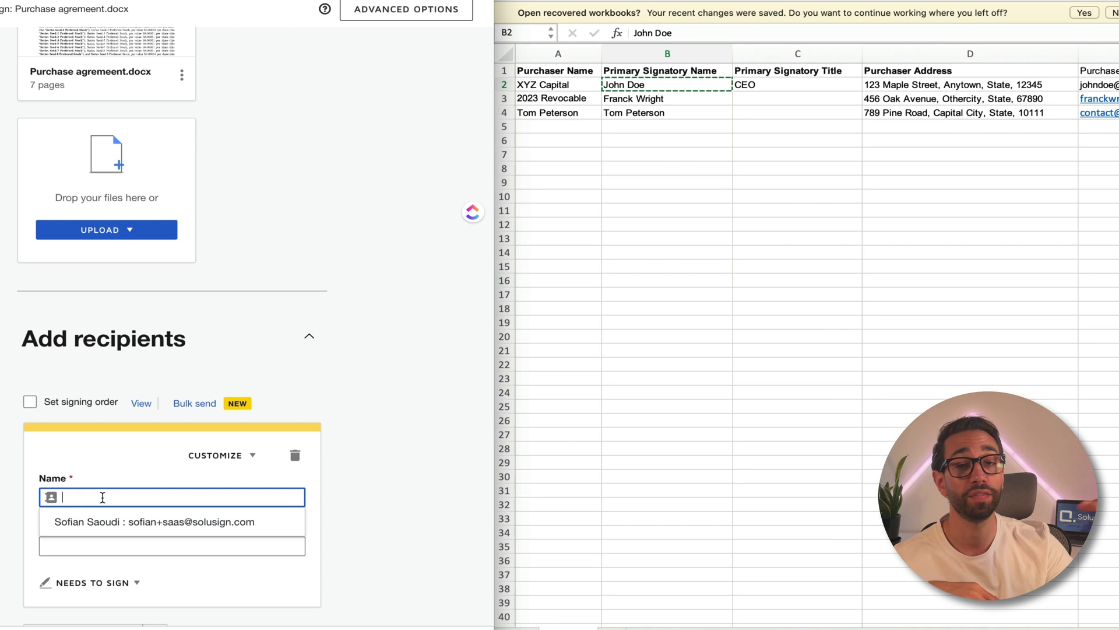
key("super+v")
left_click(1099, 85)
key("super+c")
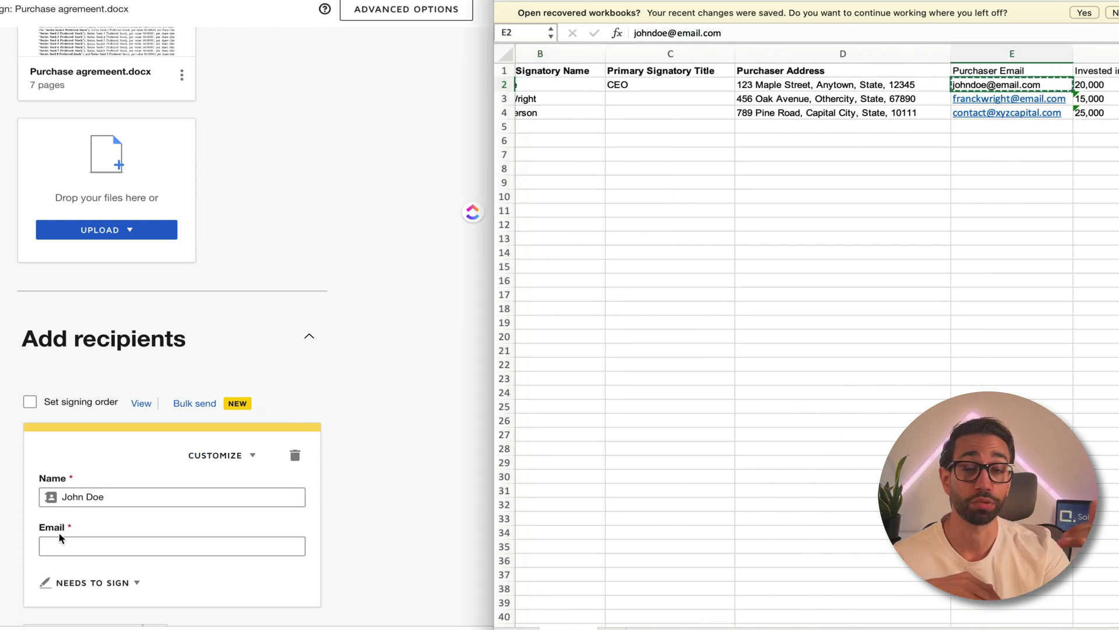
left_click(60, 546)
key("super+v")
scroll(87, 524, "down", 2)
- Add a second recipient with the name from B3 and e-mail from E3
left_click(75, 528)
scroll(486, 284, "down", 3)
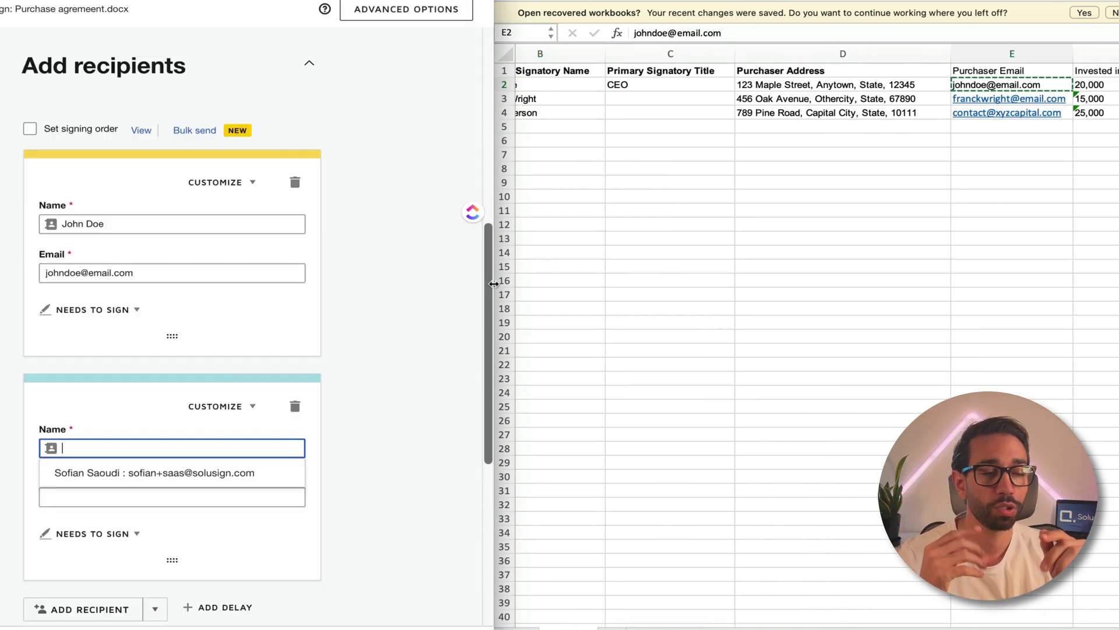
scroll(588, 175, "left", 3)
left_click(588, 98)
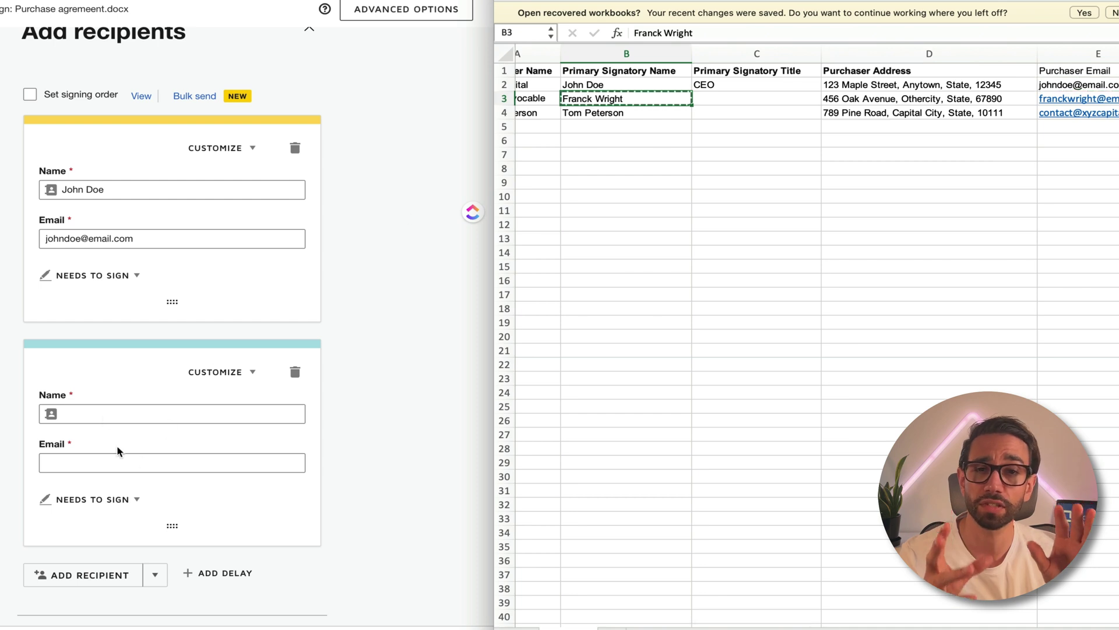
left_click(89, 413)
key("super+v")
left_click(1063, 97)
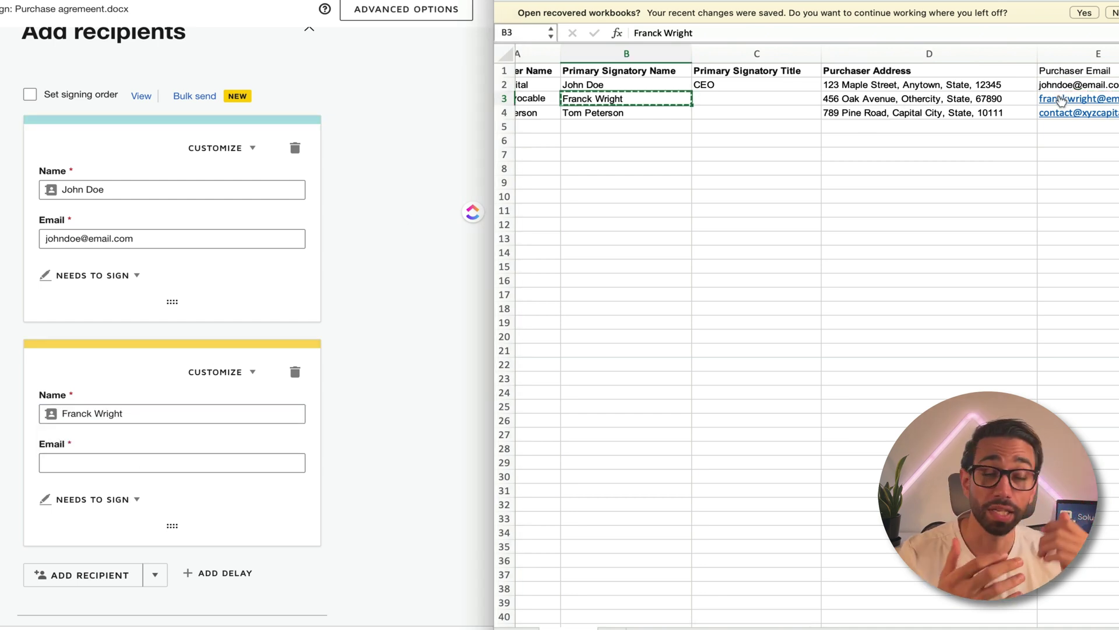
left_click(1061, 99)
key("super+c")
left_click(204, 462)
key("super+v")
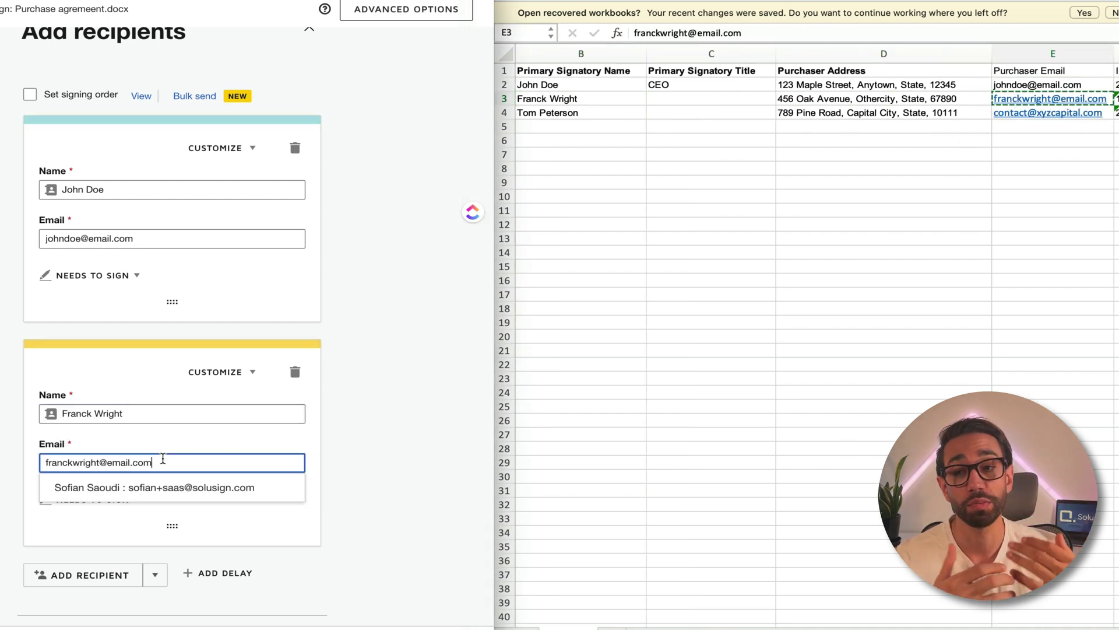
scroll(120, 513, "down", 3)
- Add a third recipient with the name from B4 and e-mail from E4
left_click(87, 488)
left_click(583, 105)
left_click(581, 107)
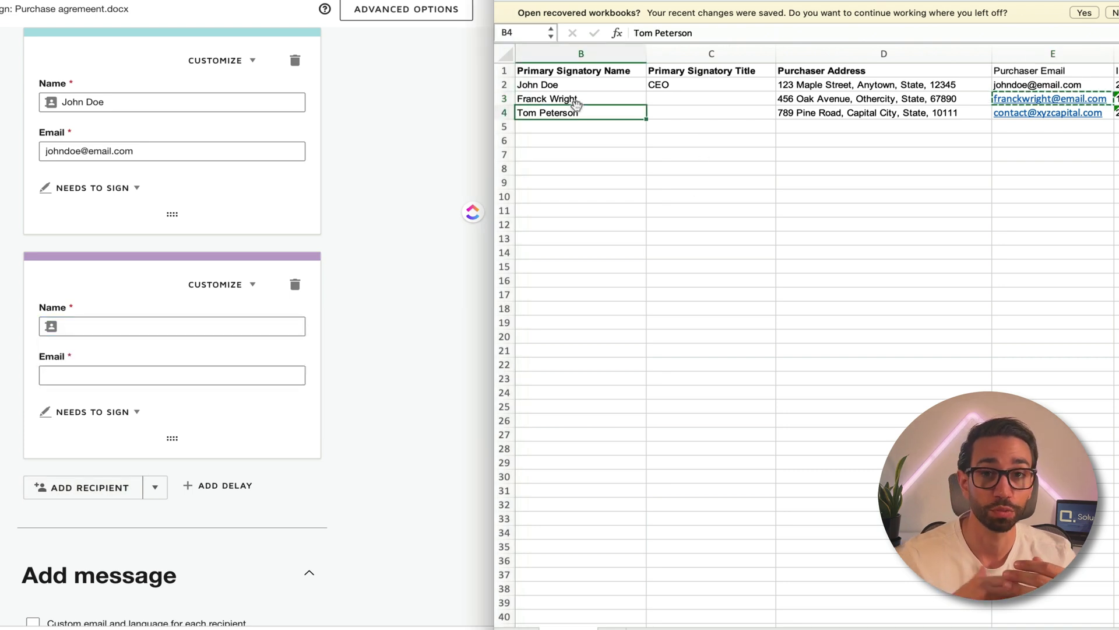
left_click(105, 326)
key("super+v")
left_click(826, 111)
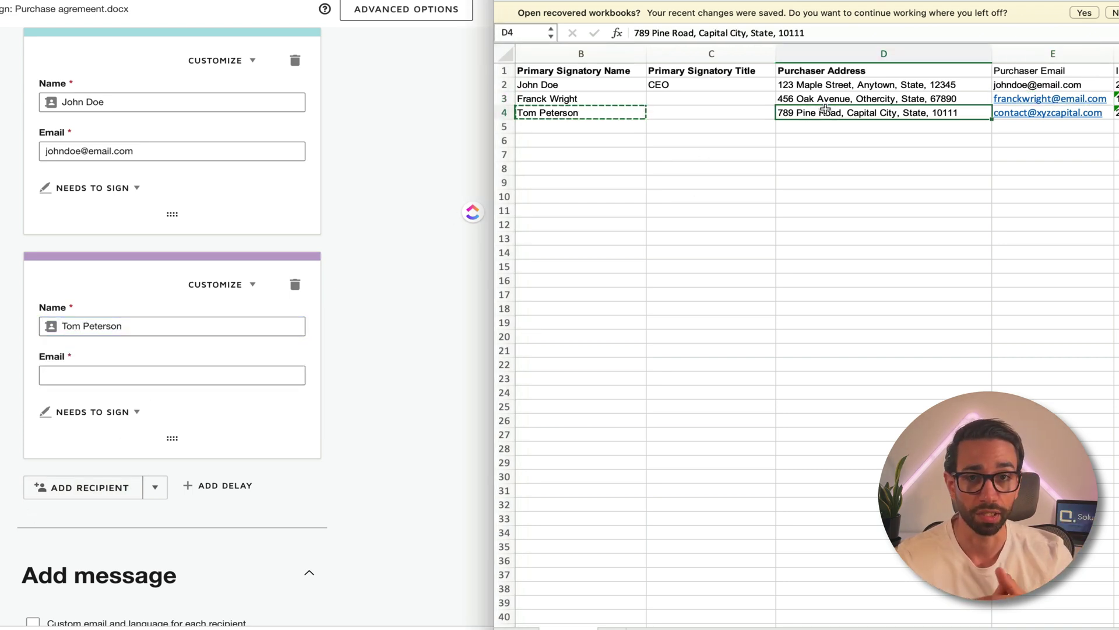
key("Right")
left_click(110, 375)
left_click(110, 375)
key("super+v")
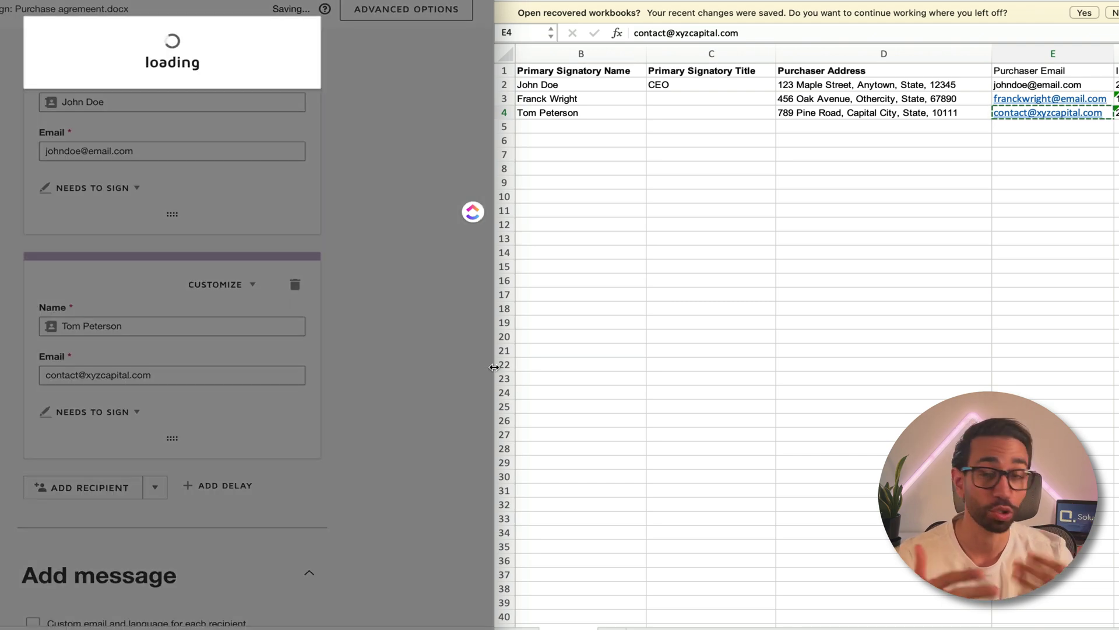
- Proceed past signature field placement and send the envelope
key("ctrl+alt+Return")
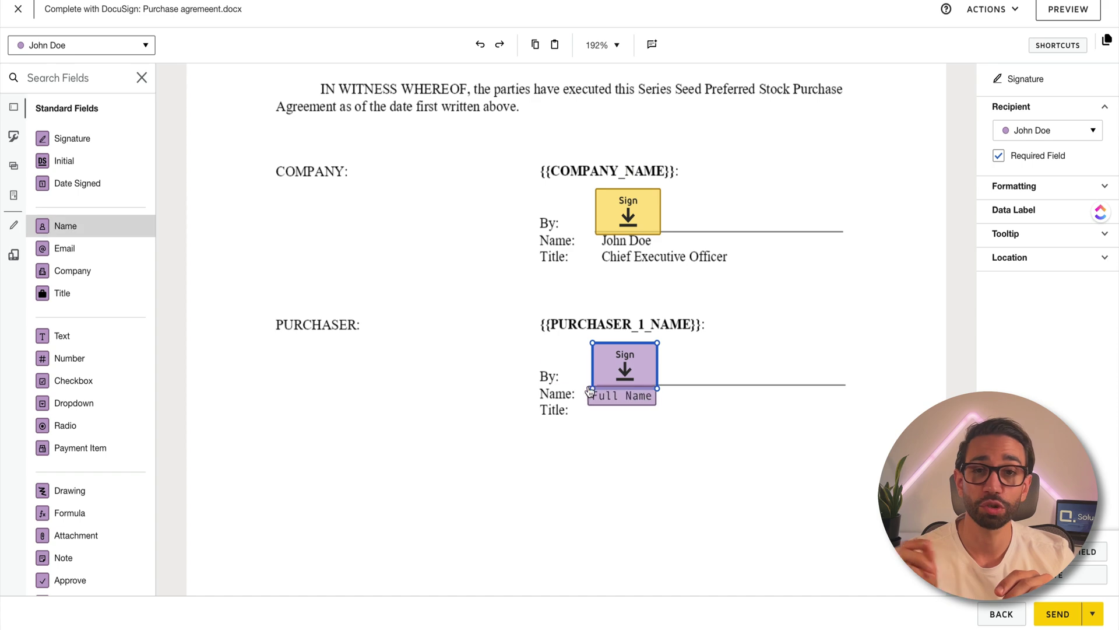
scroll(657, 450, "down", 5)
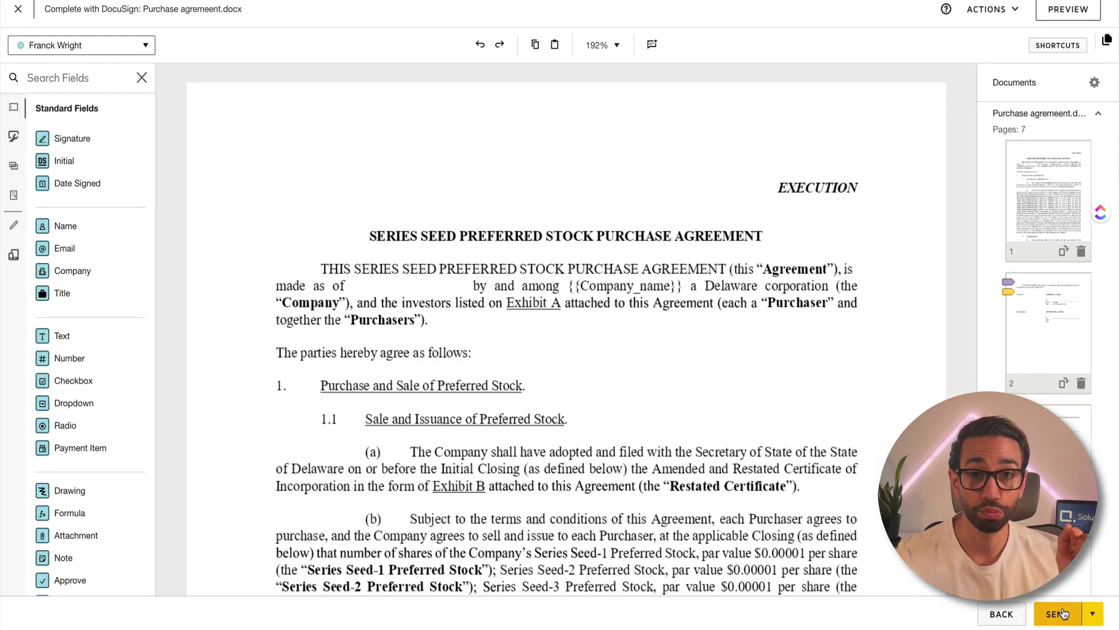
left_click(1064, 613)
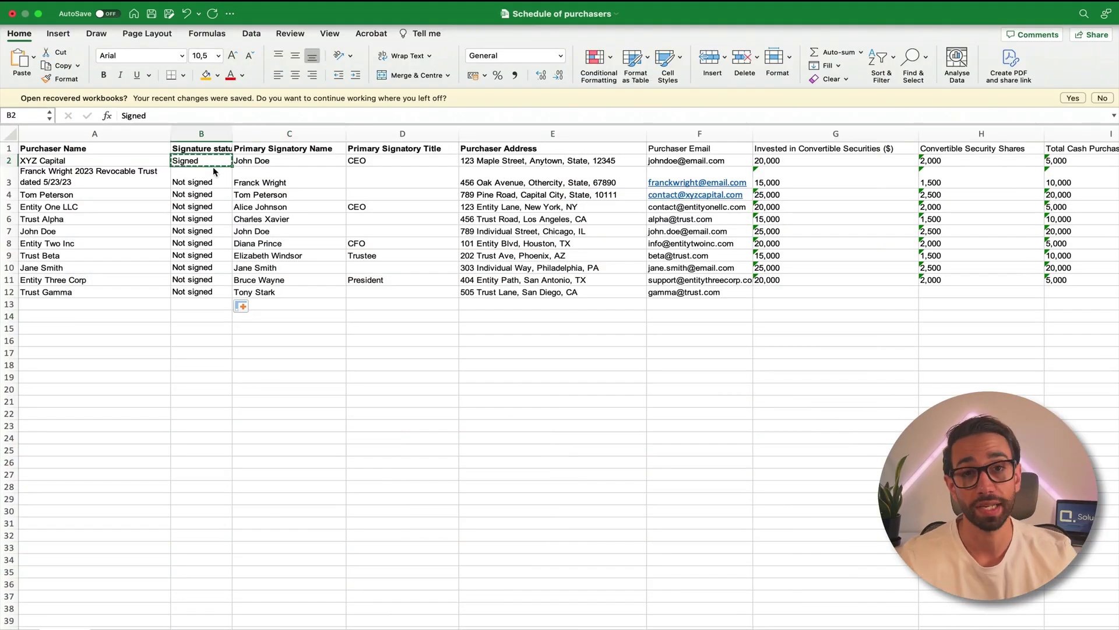
- Fill the XYZ Capital and Entity One LLC rows green
left_click(9, 160)
left_click(217, 76)
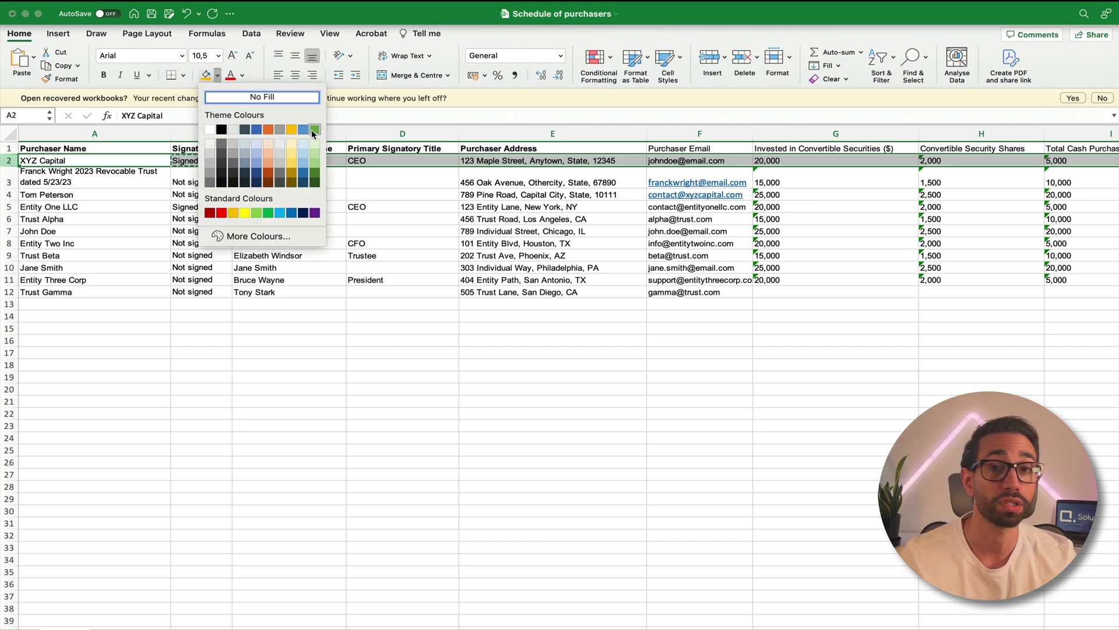
left_click(315, 130)
left_click(9, 206)
left_click(206, 75)
- Mark Trust Beta as Signed in cell B9 and select its row
left_click(173, 257)
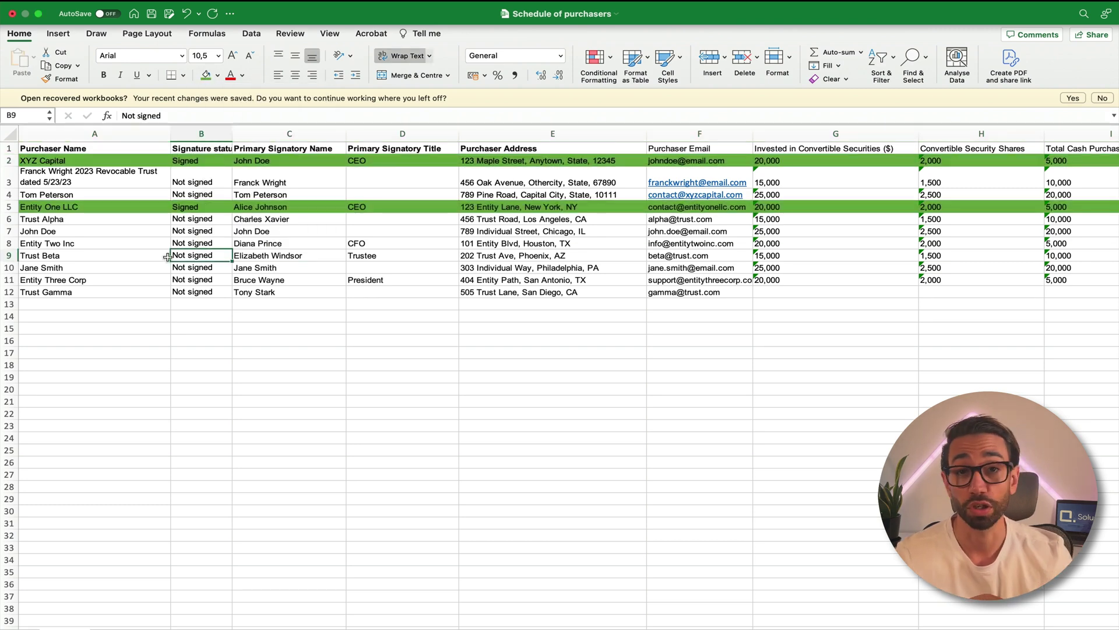
key("super+v")
left_click(9, 255)
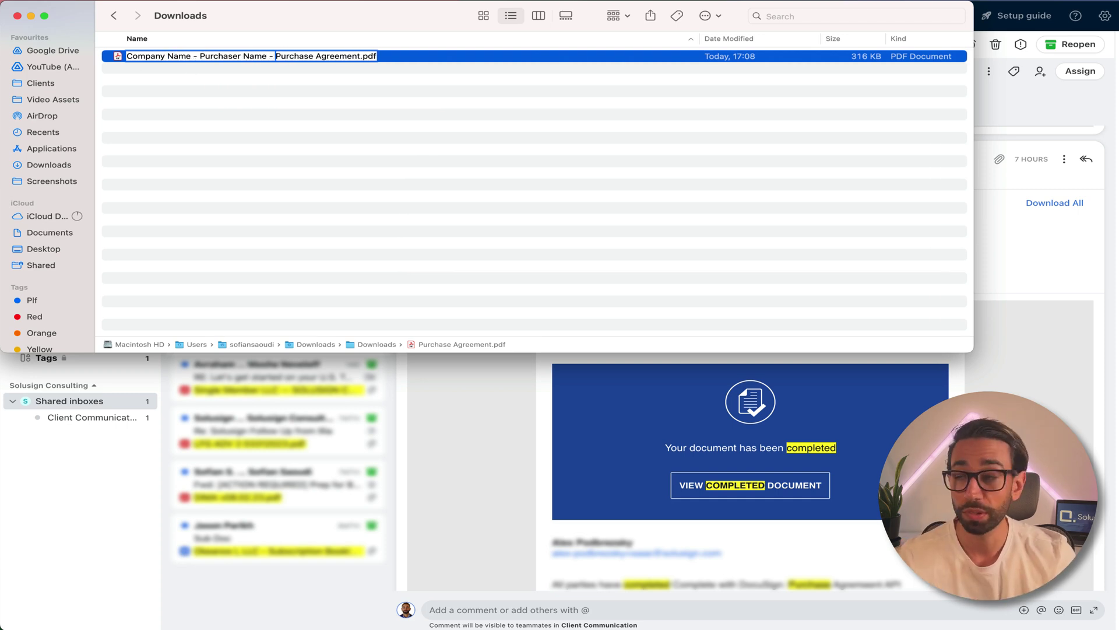
- Rename the agreement PDF with '(Signed)' and start Combine Files in Acrobat
type("ed)")
key("Return")
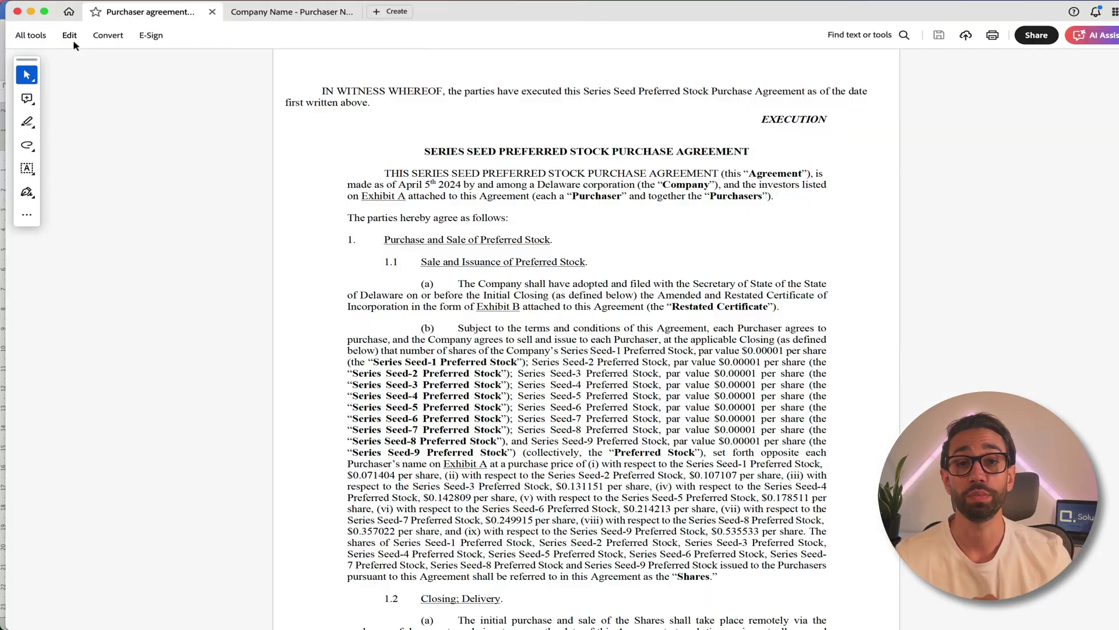
left_click(70, 35)
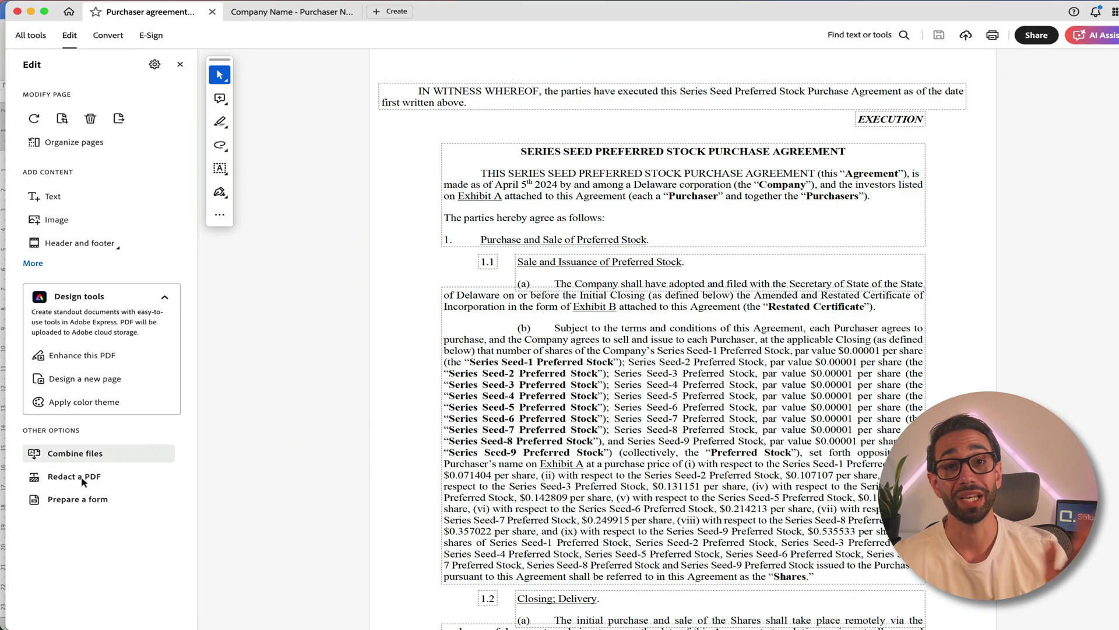
left_click(73, 460)
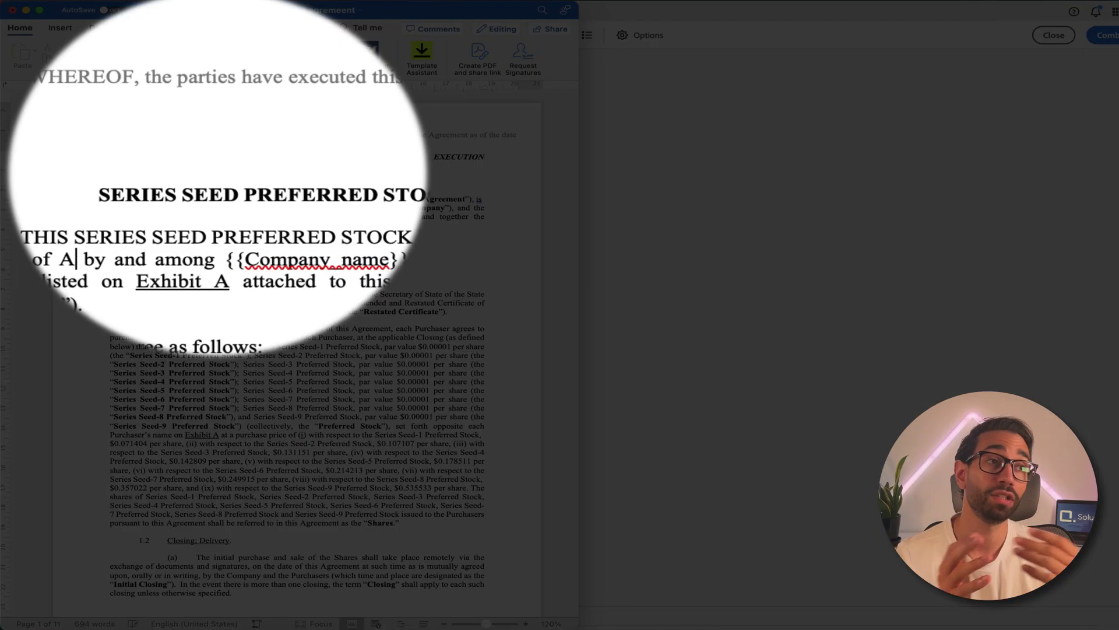
type("p")
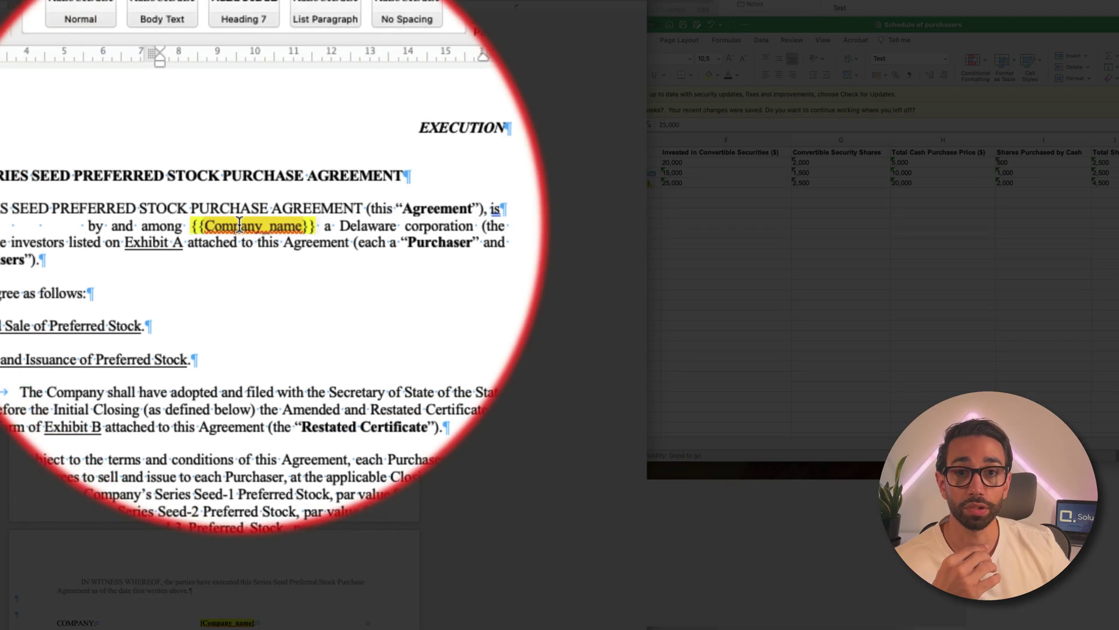
left_click(607, 124)
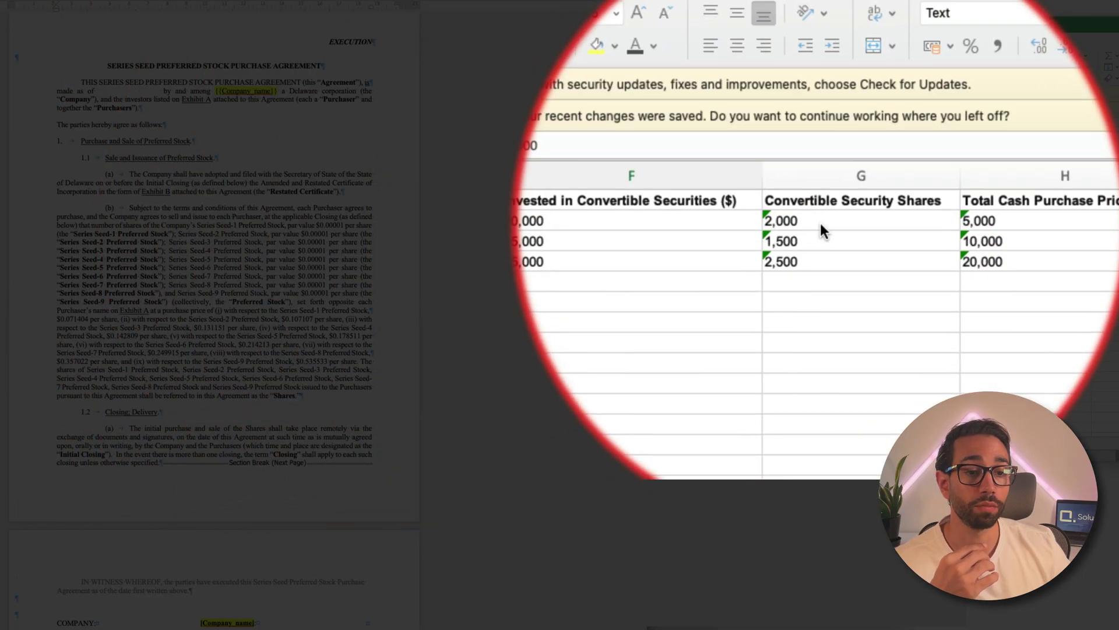
left_click(820, 223)
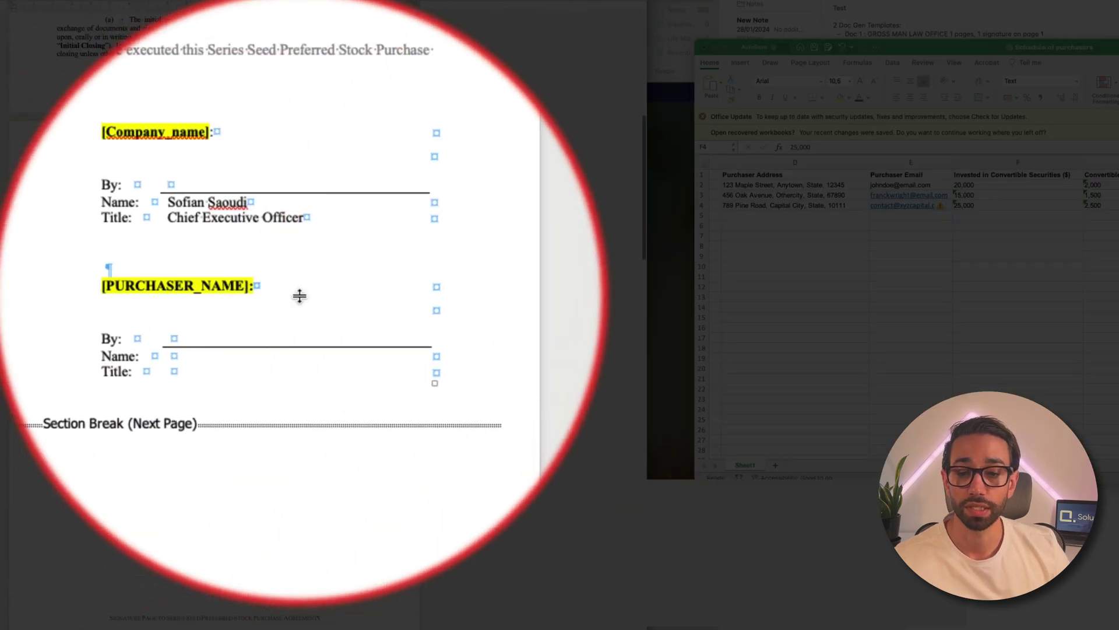
scroll(221, 295, "down", 5)
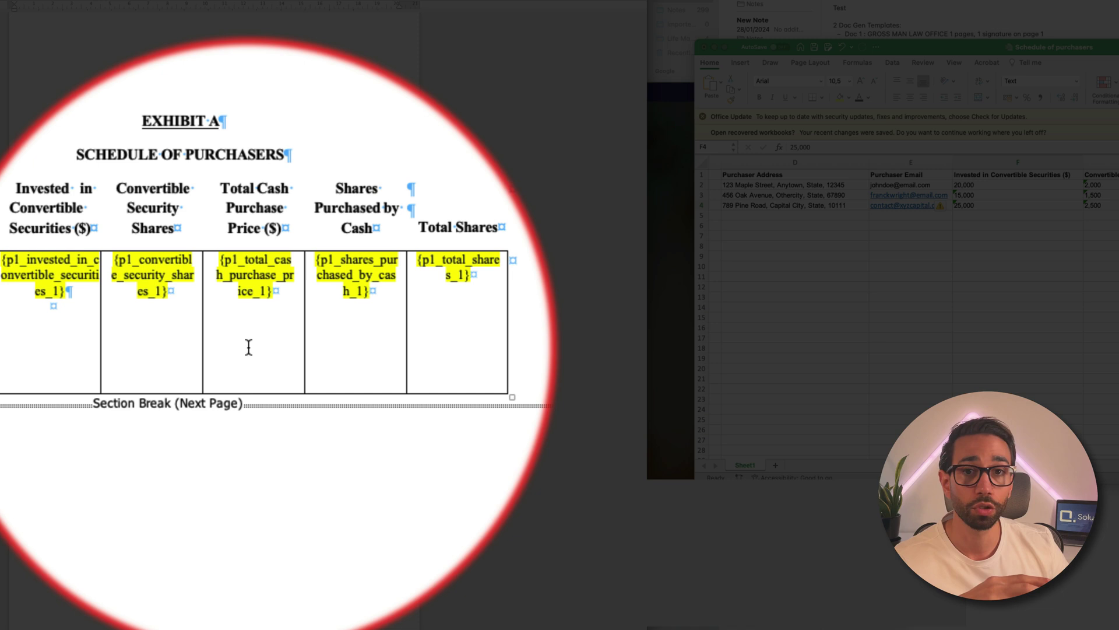
scroll(233, 362, "down", 2)
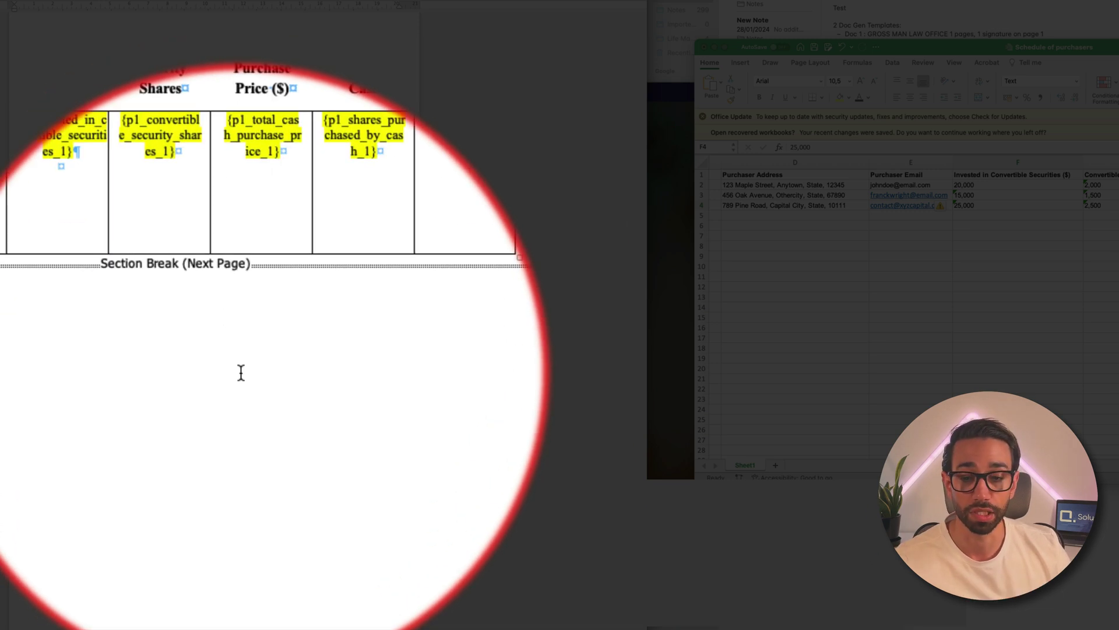
scroll(229, 352, "up", 5)
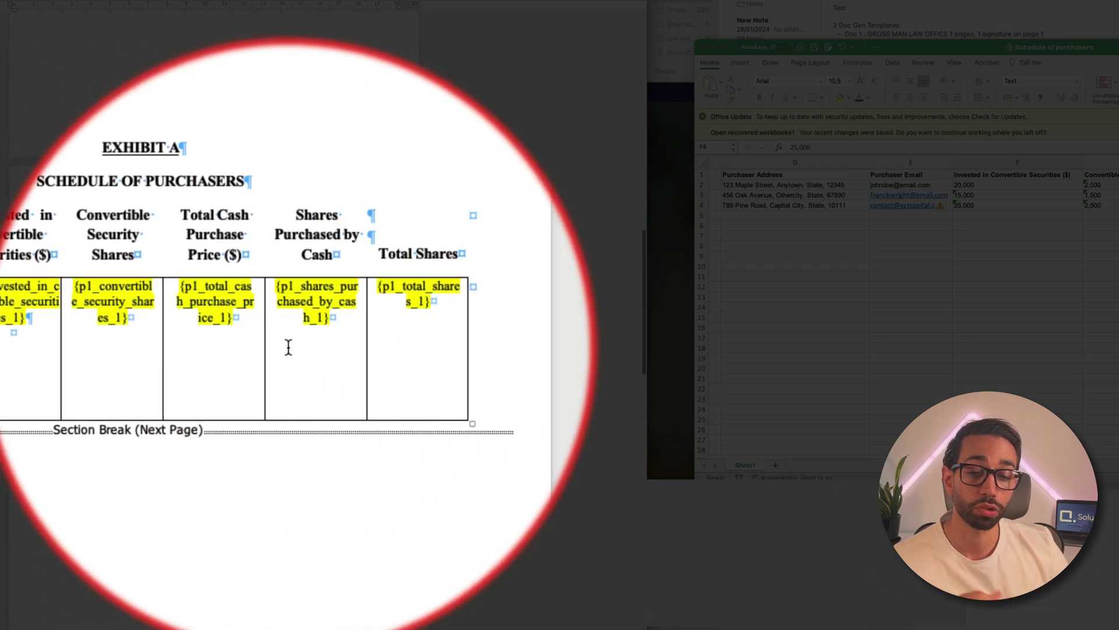
scroll(201, 348, "up", 1)
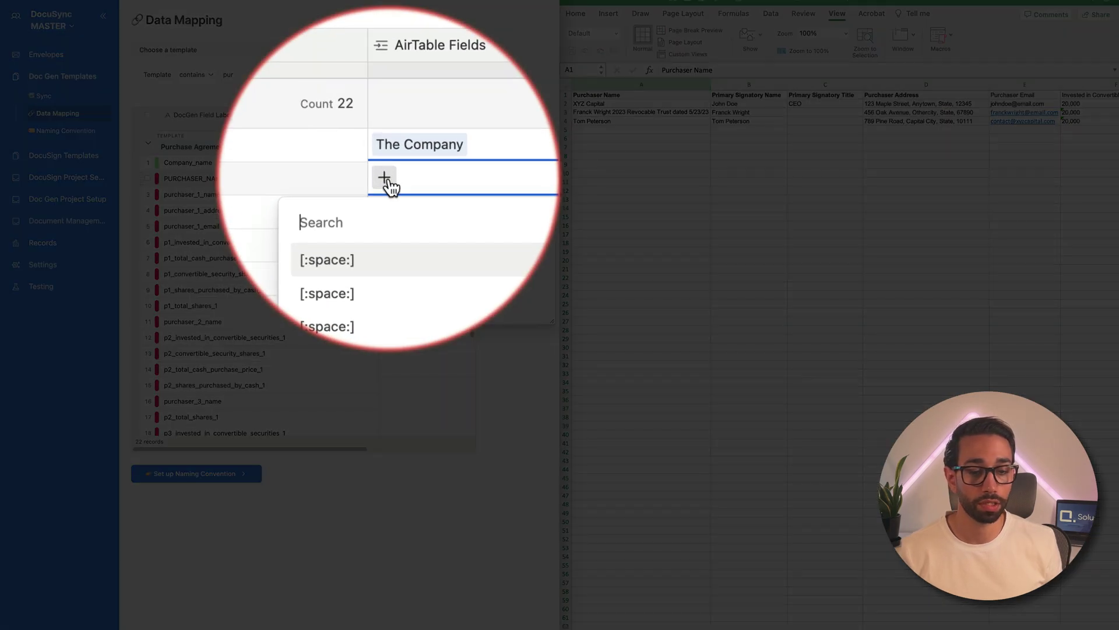
- Map PURCHASER_NAME to Purchaser Name and the purchaser 1 placeholder to its P1 field
type("pur")
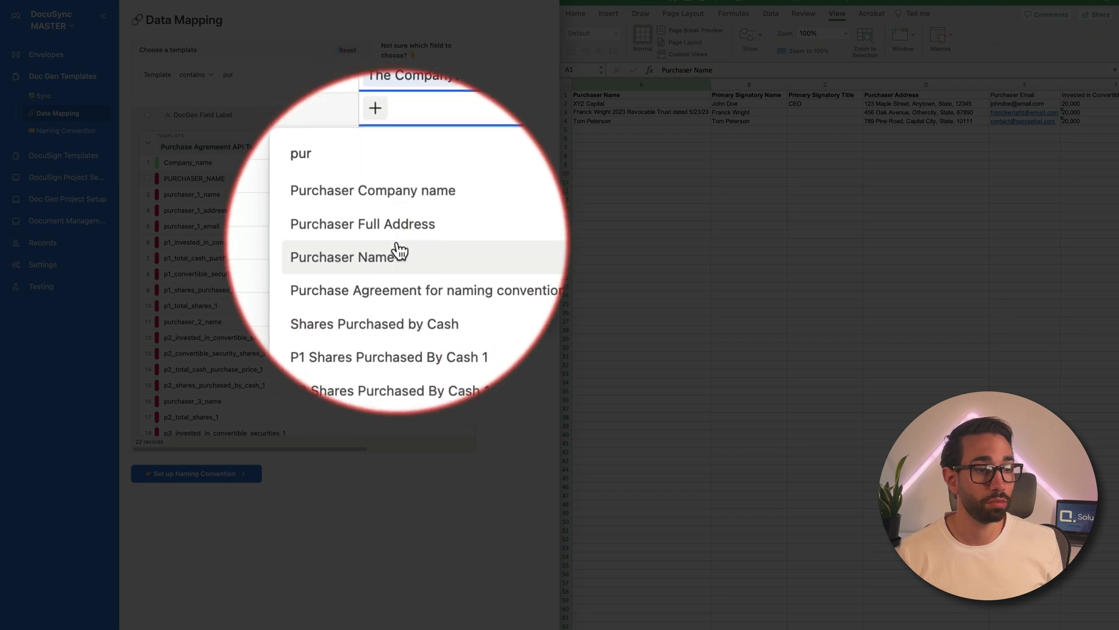
left_click(400, 254)
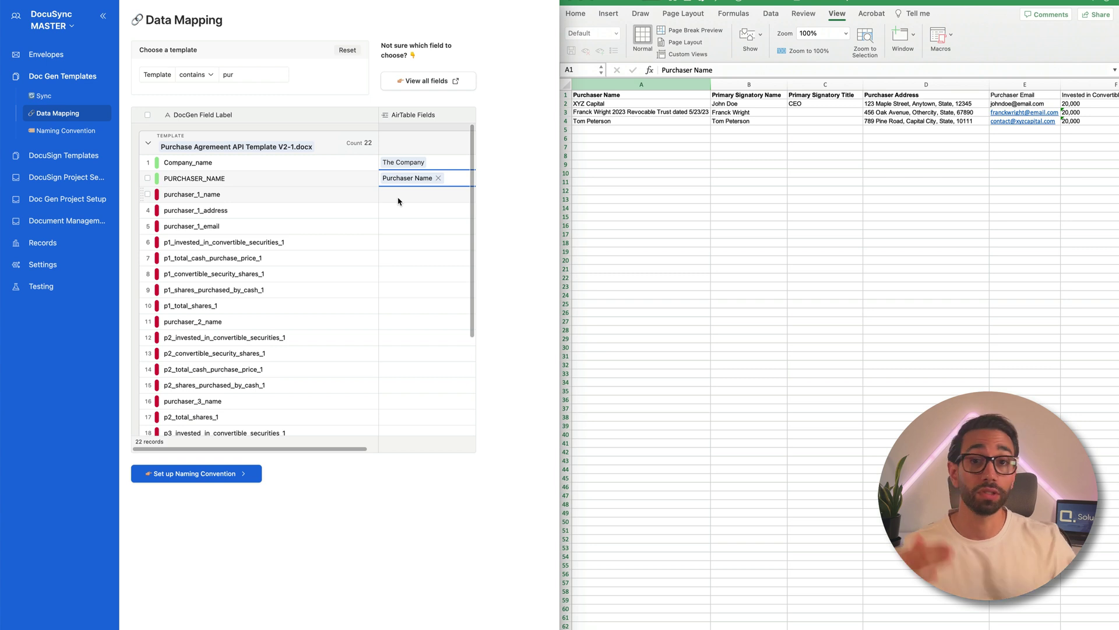
left_click(427, 193)
type("p1")
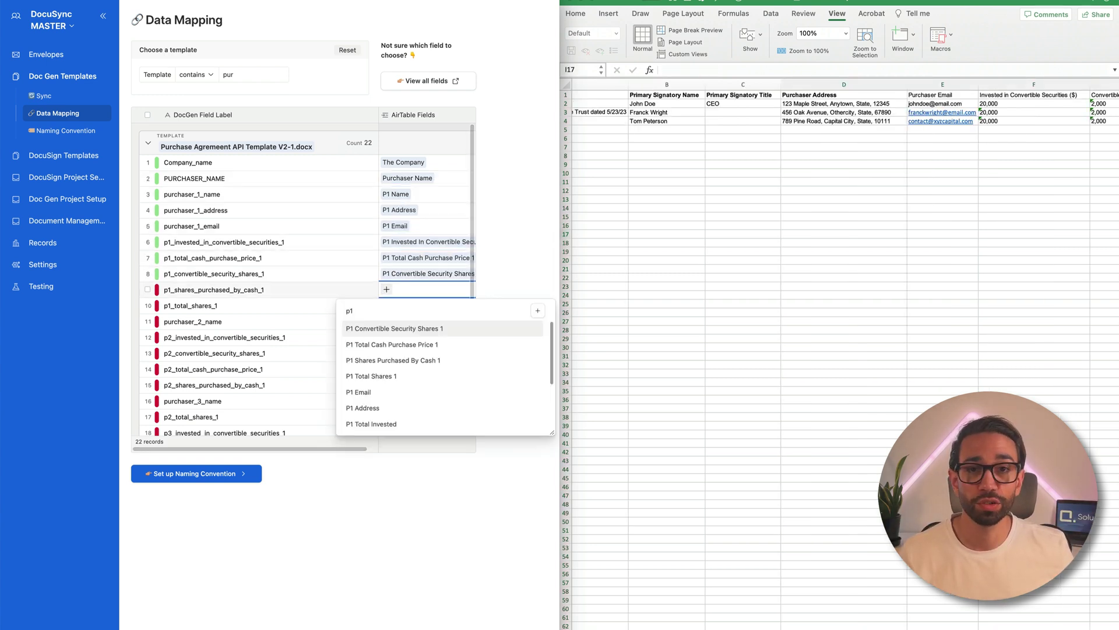
left_click(427, 321)
- Map the purchaser 2 placeholders, including p2_total_shares_1, to their P2 fields
type("p2")
left_click(359, 536)
left_click(426, 337)
left_click(427, 353)
left_click(427, 369)
left_click(427, 400)
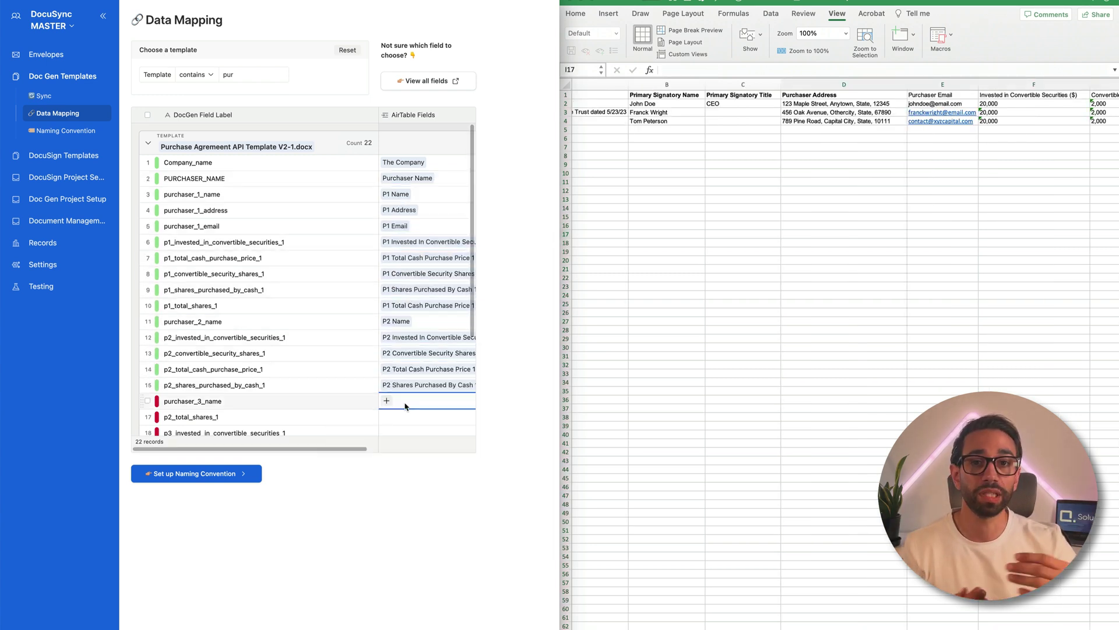
left_click(426, 416)
type("p2")
left_click(393, 457)
- Map the three purchaser 3 placeholders to their P3 fields
left_click(426, 291)
type("p3")
left_click(397, 329)
left_click(427, 306)
left_click(396, 361)
left_click(426, 323)
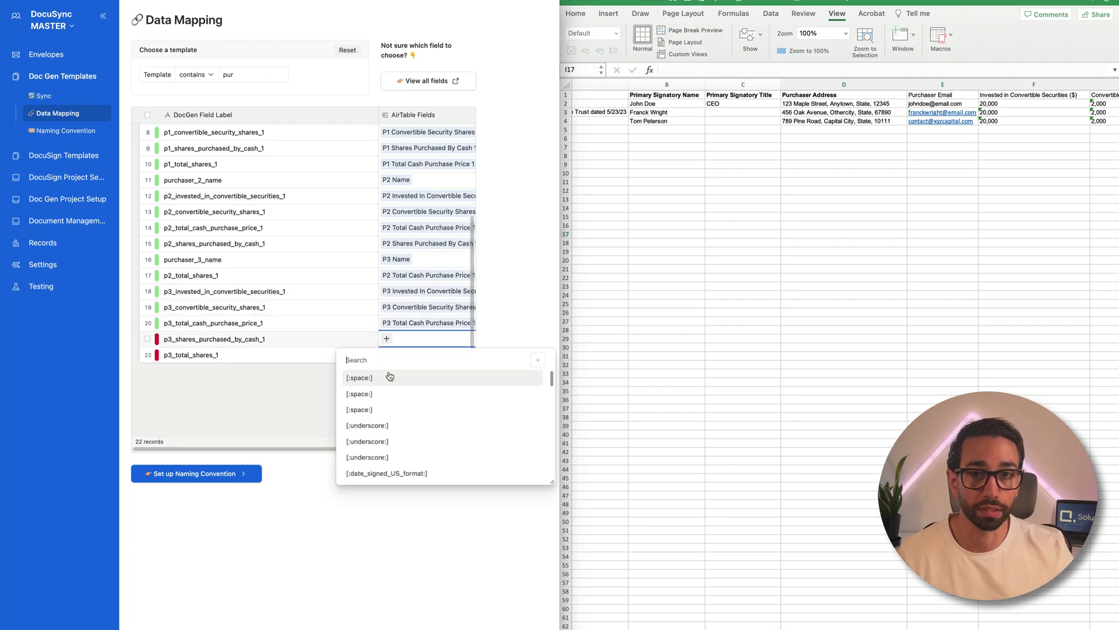
left_click(427, 339)
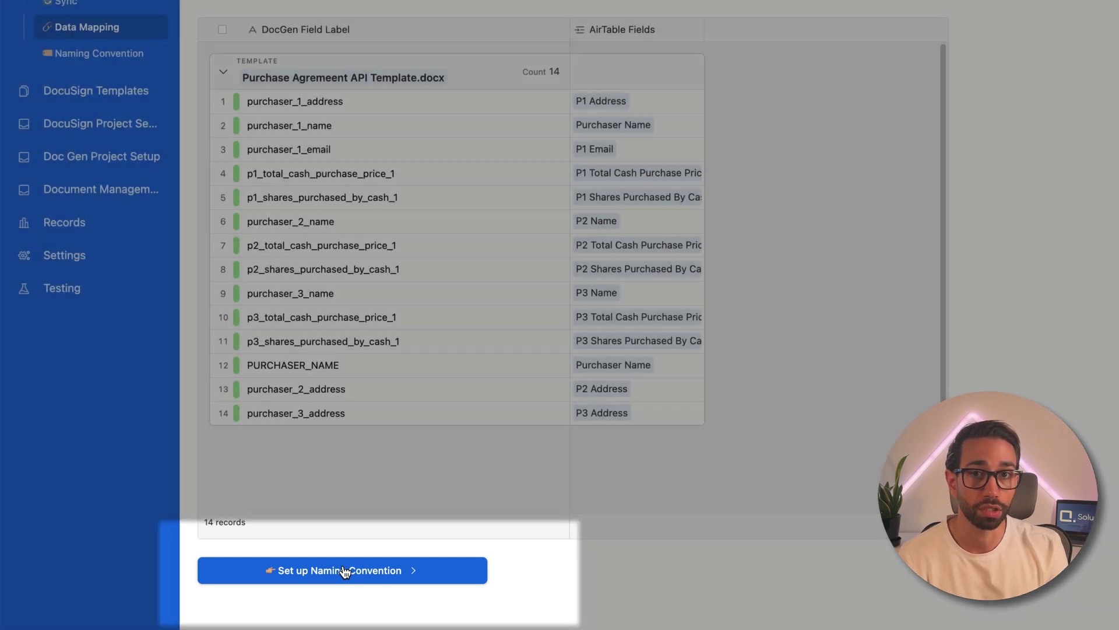
- Open Set up Naming Convention and expand the Purchase Agreement record
left_click(344, 571)
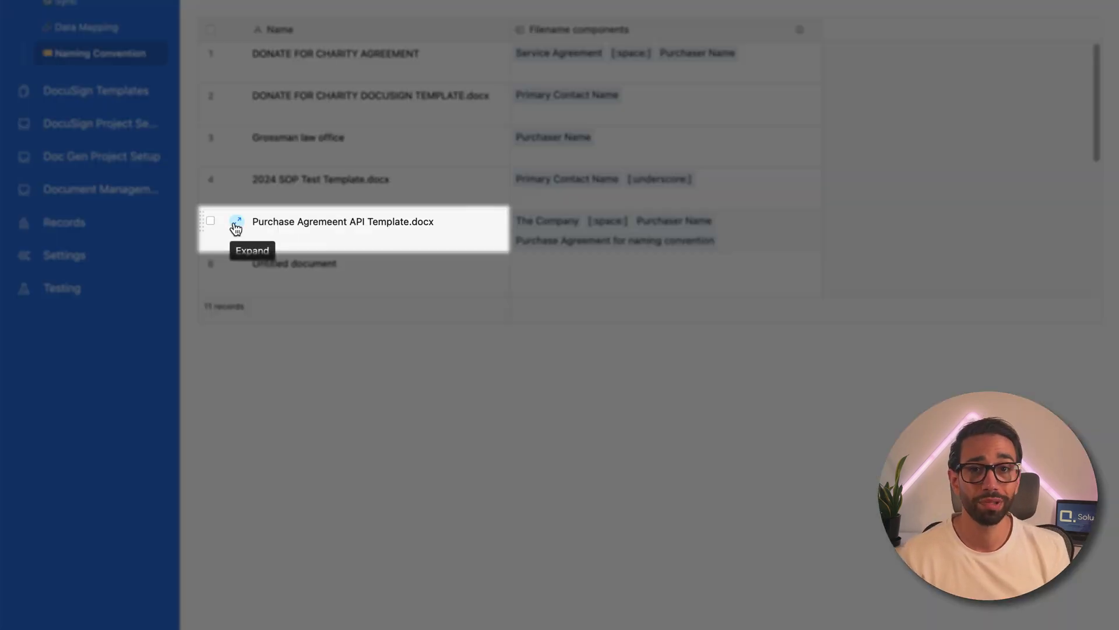
left_click(236, 225)
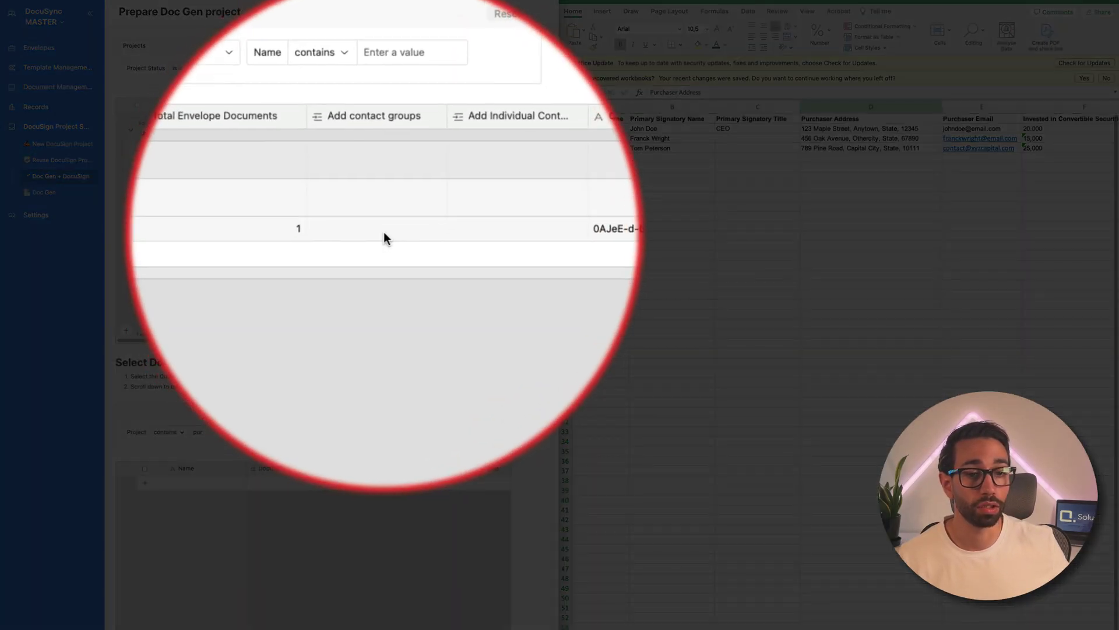
- Add Demo Purchasers as contact group, set Action to Create Draft Documents, then go to Documents
left_click(356, 176)
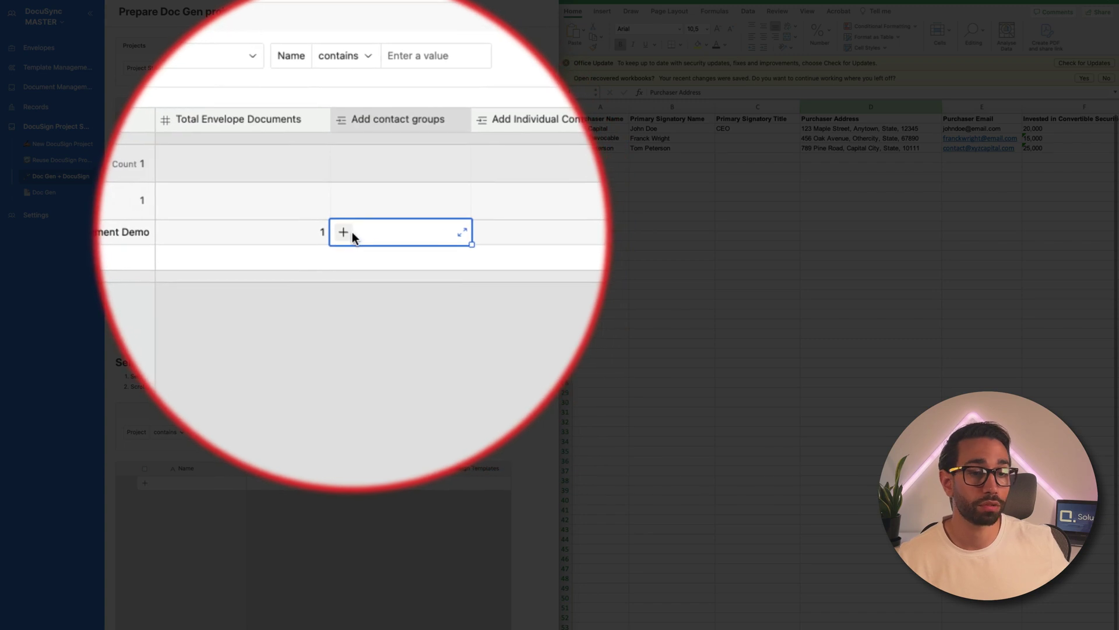
left_click(352, 177)
left_click(387, 239)
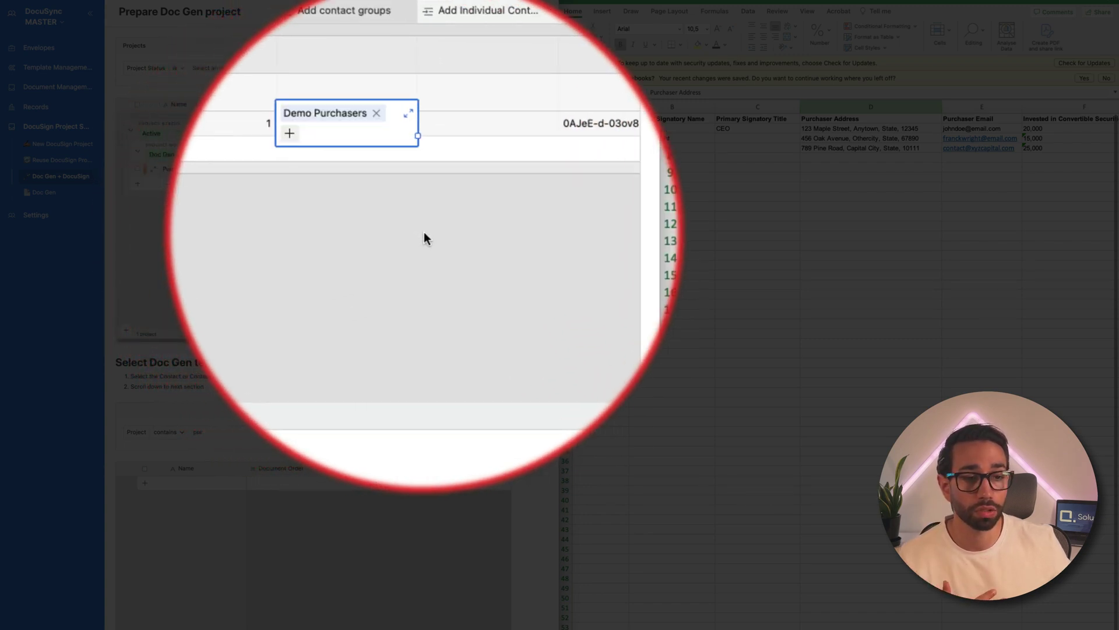
left_click(423, 239)
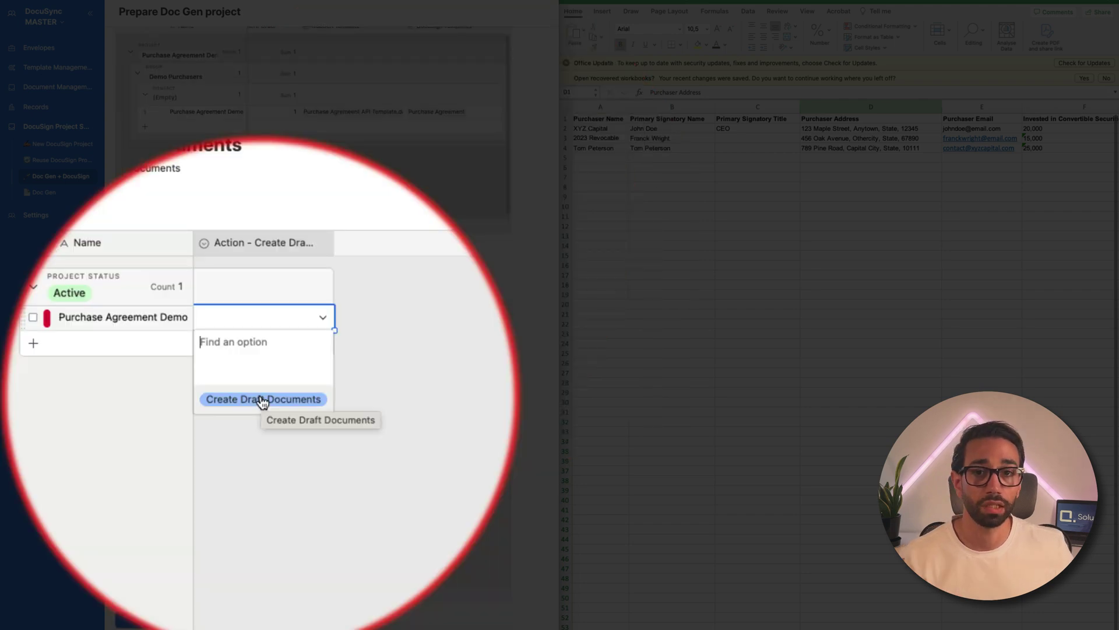
left_click(262, 398)
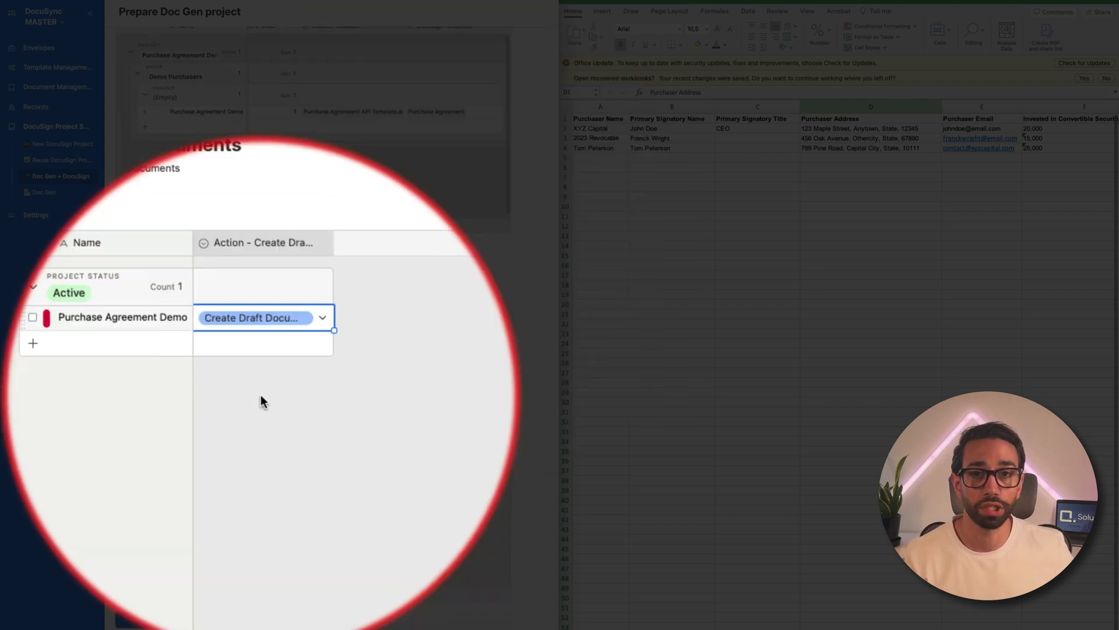
left_click(200, 561)
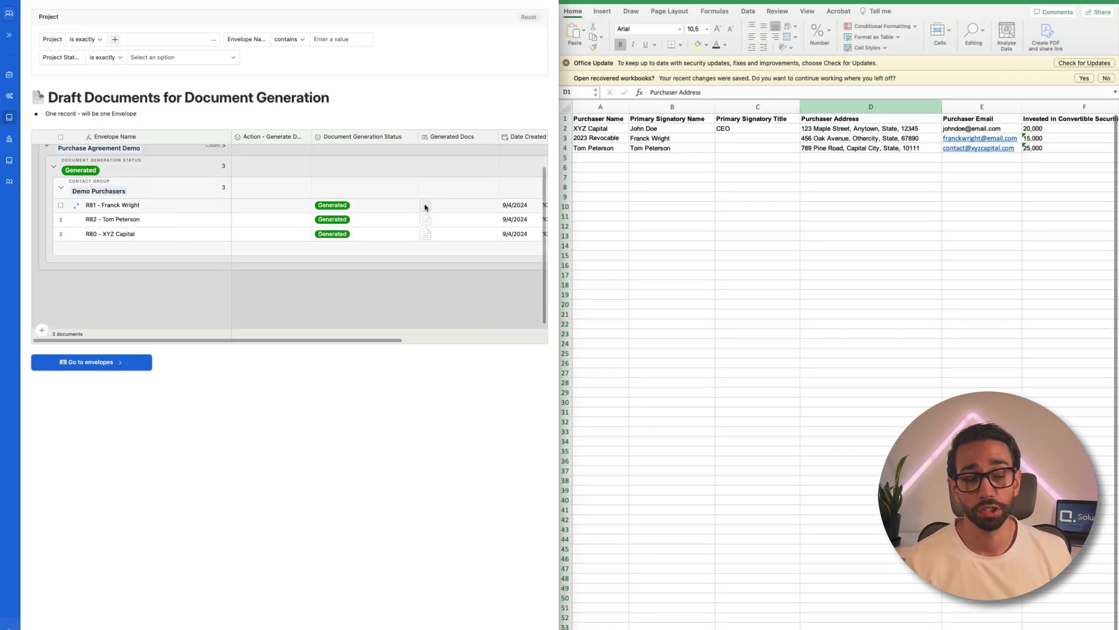
- Preview the first generated agreement and compare it with cells A3 and B3
left_click(428, 208)
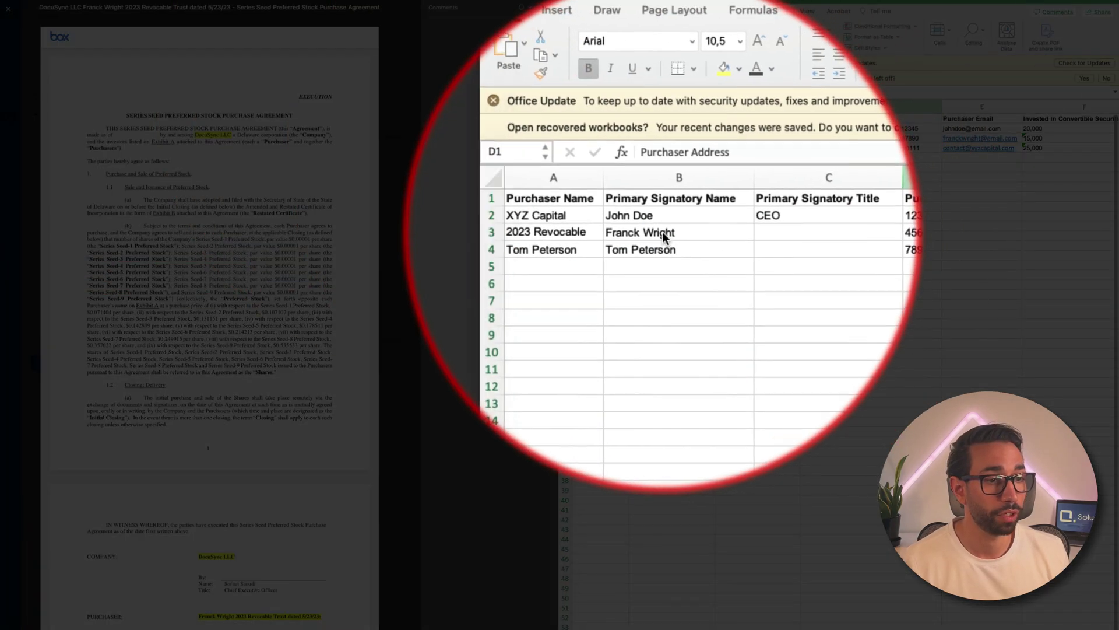
left_click(642, 222)
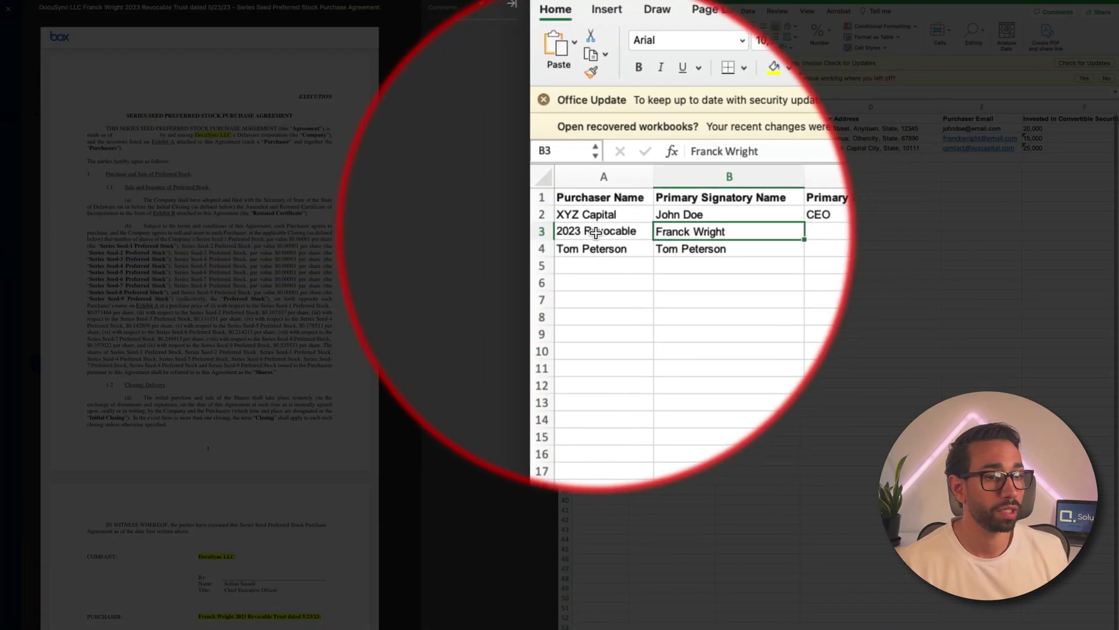
left_click(601, 232)
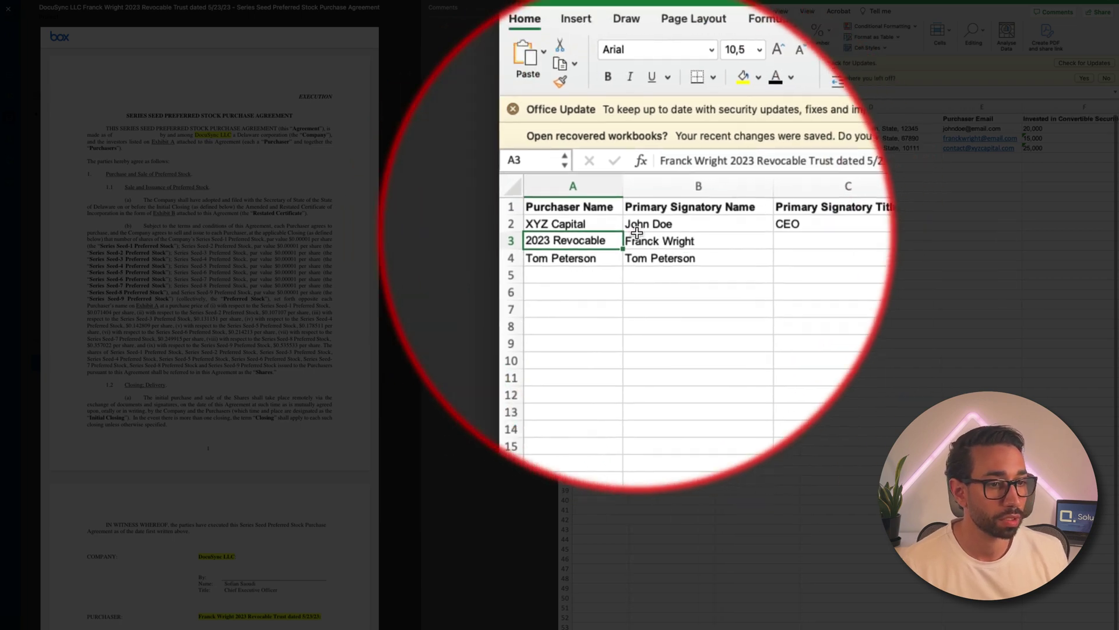
scroll(317, 232, "down", 10)
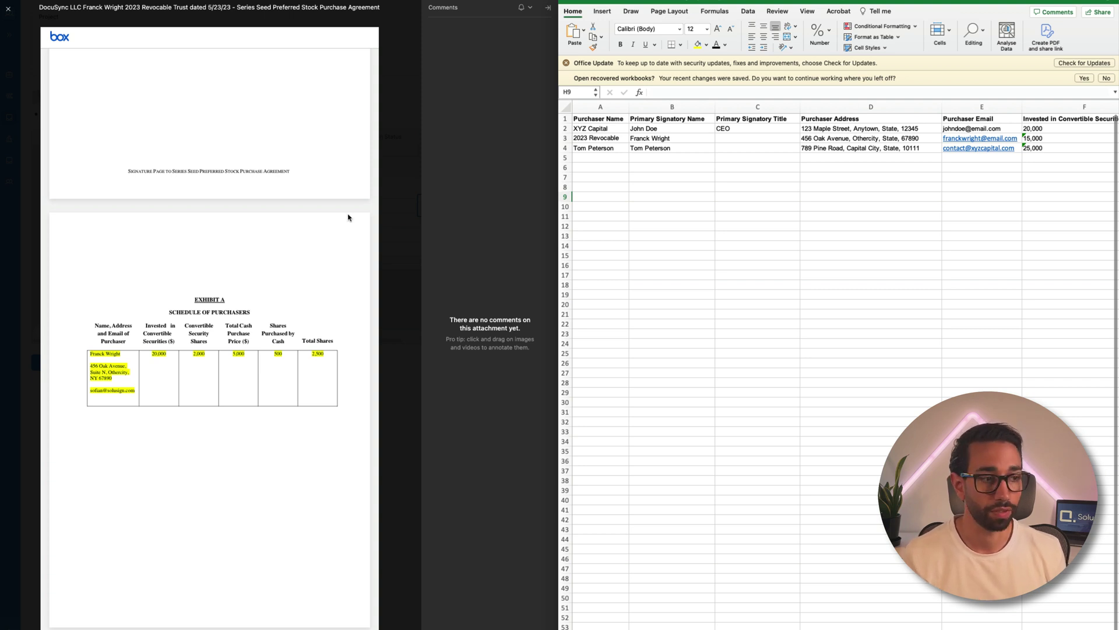
key("Escape")
- Preview the second purchaser's agreement, then reopen the first purchaser's preview
left_click(472, 239)
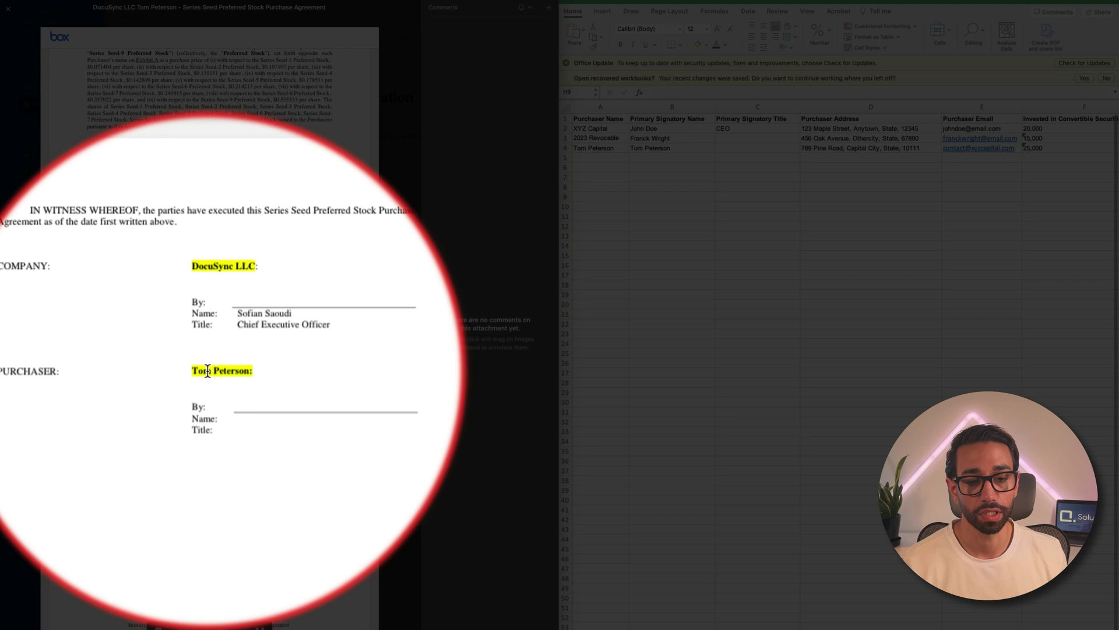
scroll(208, 371, "down", 10)
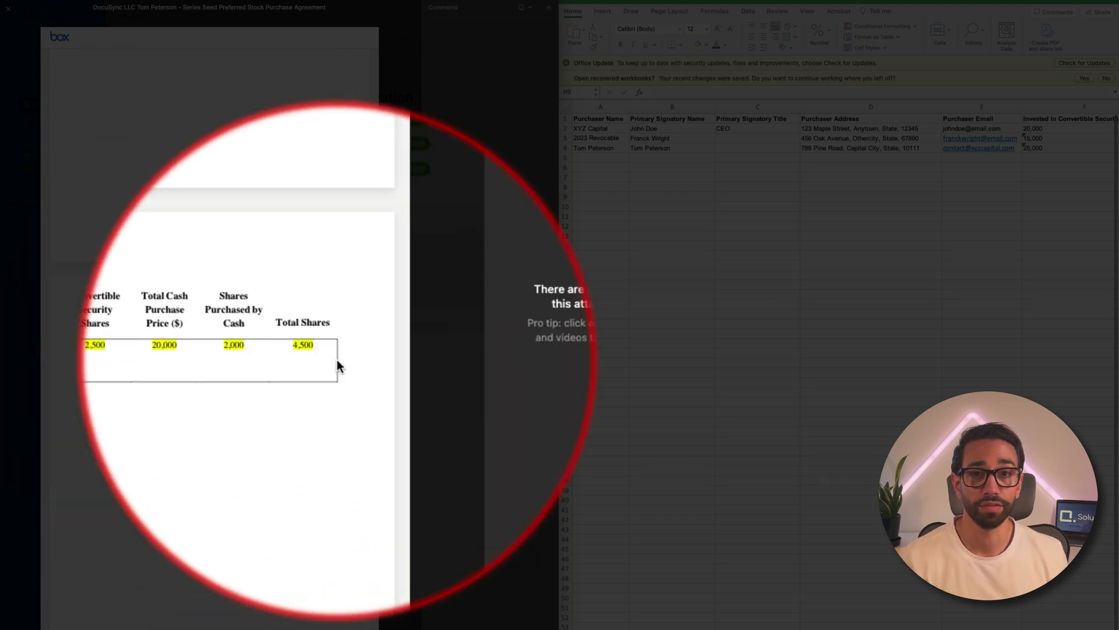
key("Escape")
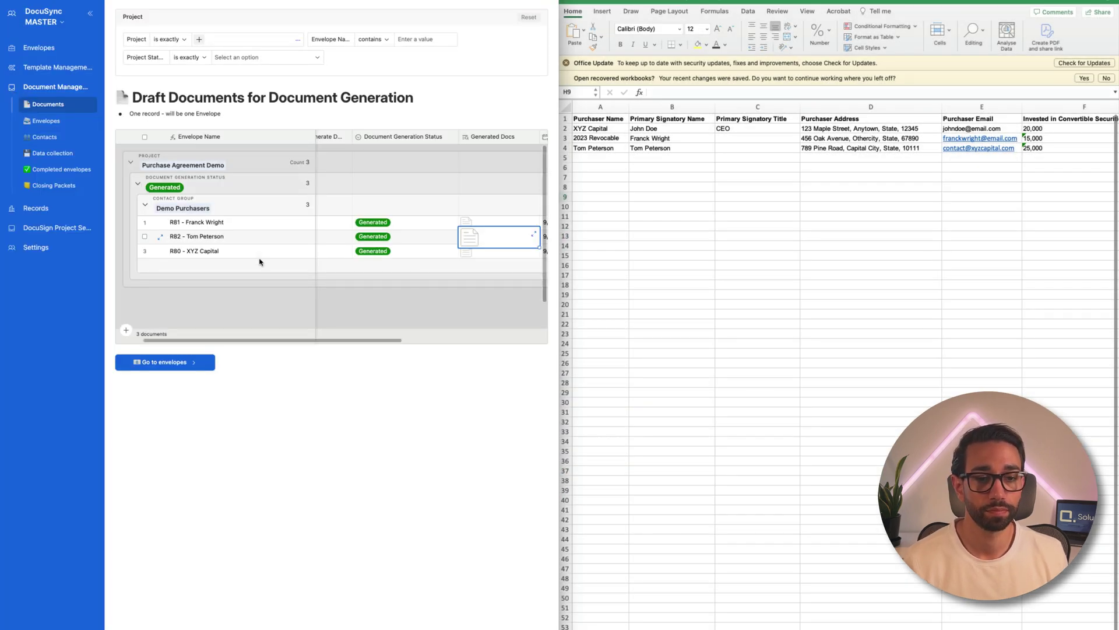
scroll(387, 254, "left", 2)
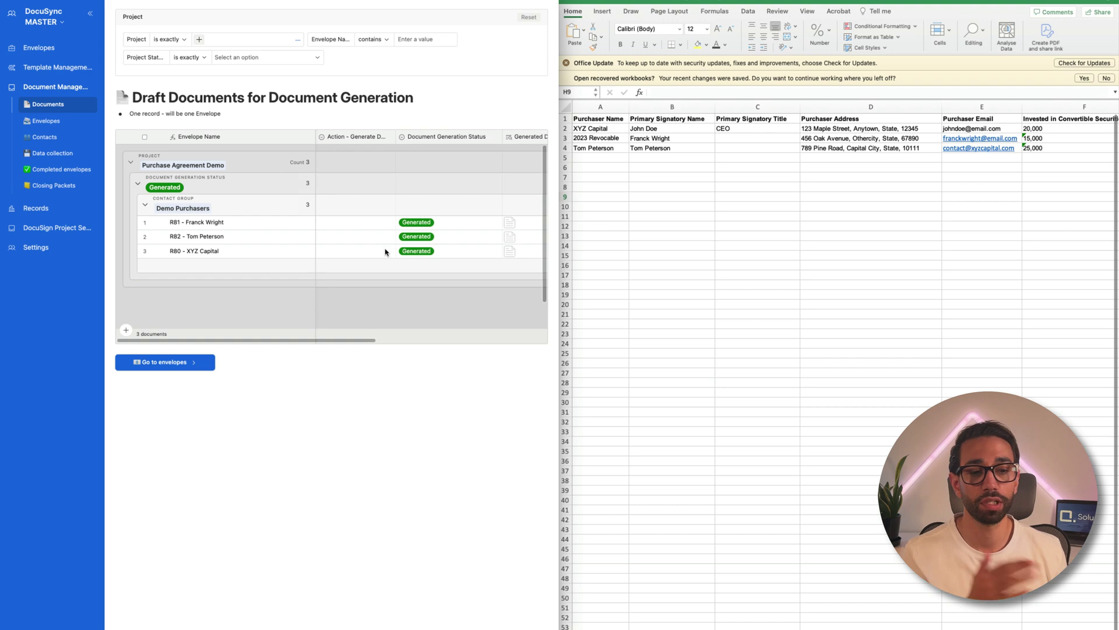
left_click(327, 226)
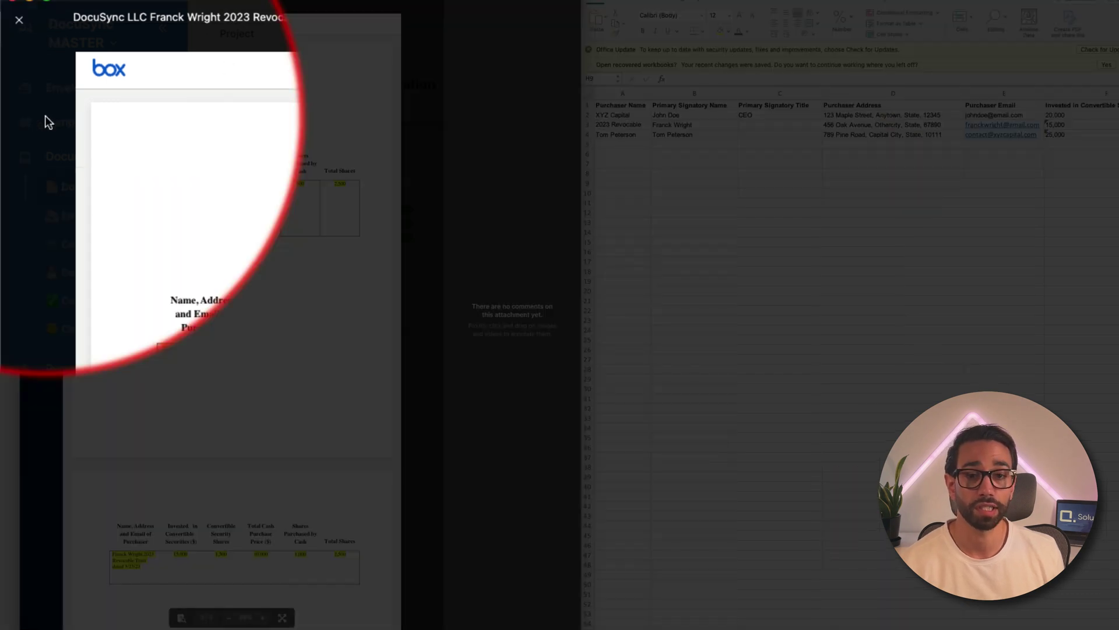
- Close the preview and go to the envelopes page to find the signature field
left_click(15, 126)
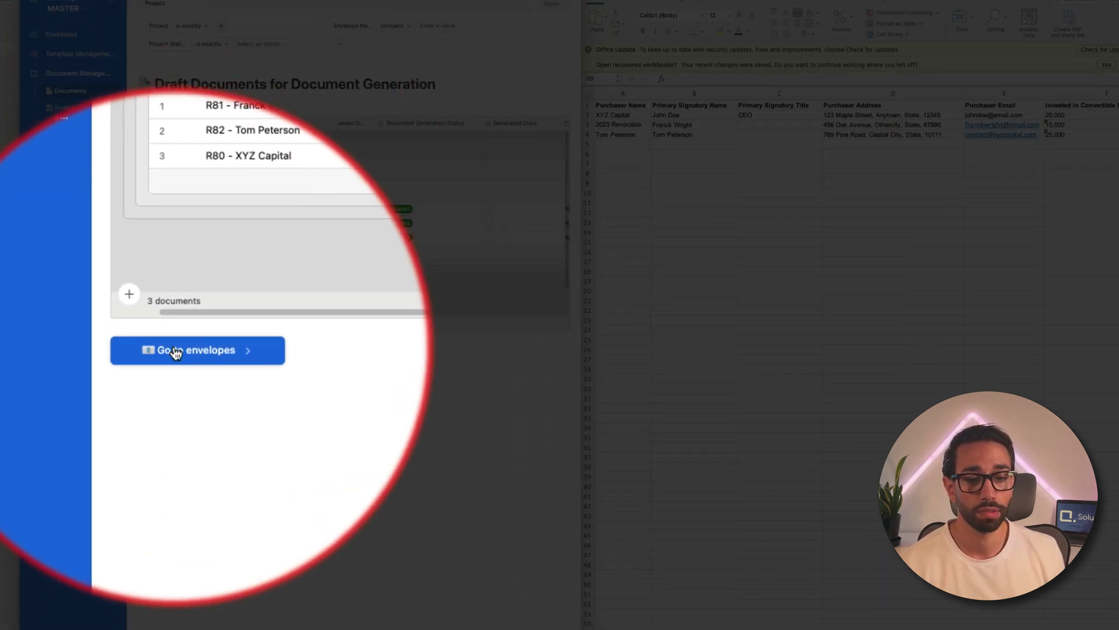
left_click(174, 352)
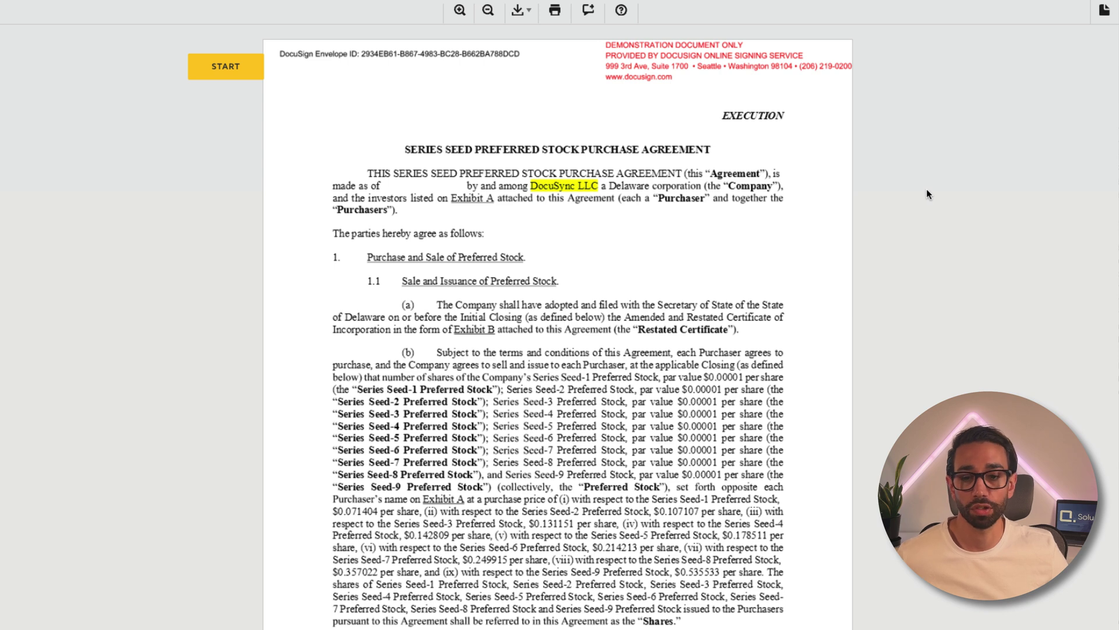
scroll(621, 274, "down", 10)
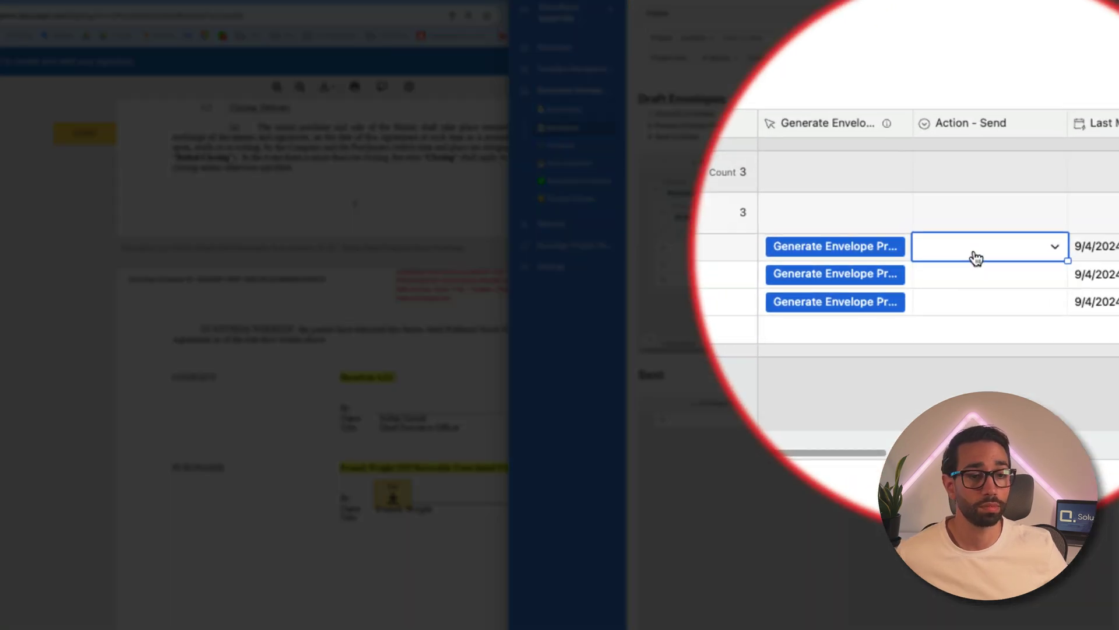
- Set Action - Send on all three envelopes, then open the R80 - XYZ Capital record
left_click(972, 255)
left_click(979, 289)
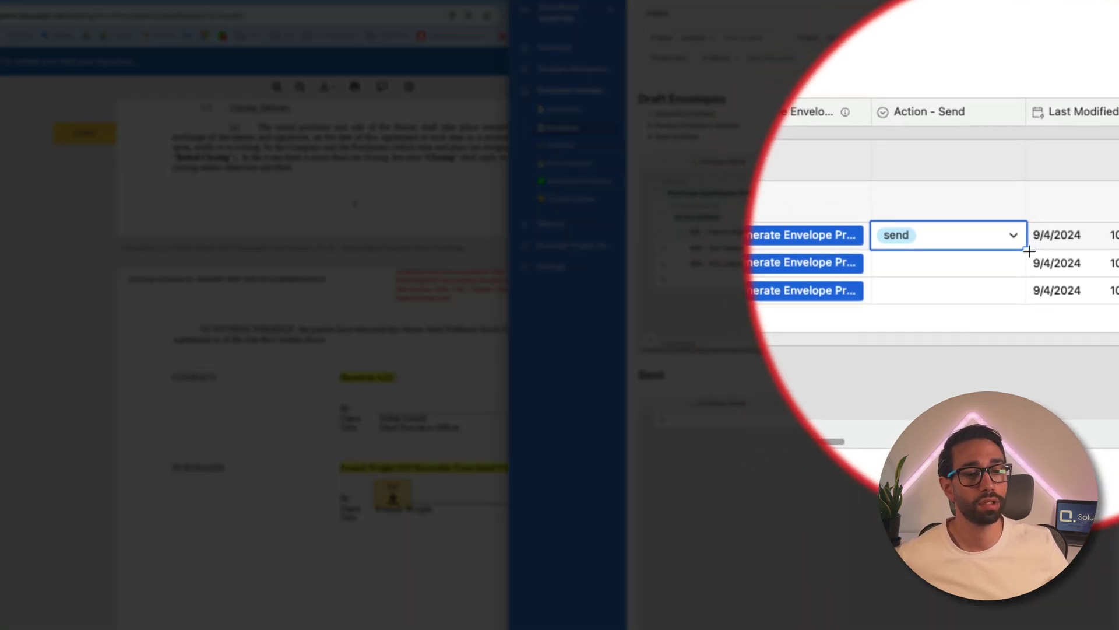
left_click_drag(1021, 264, 1022, 267)
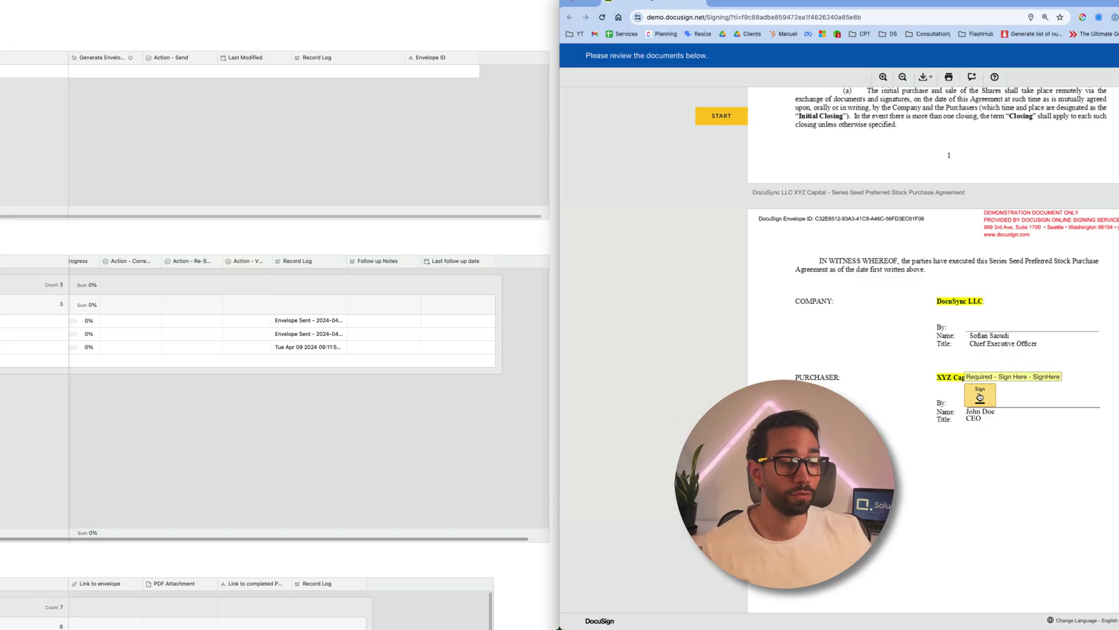
left_click(980, 395)
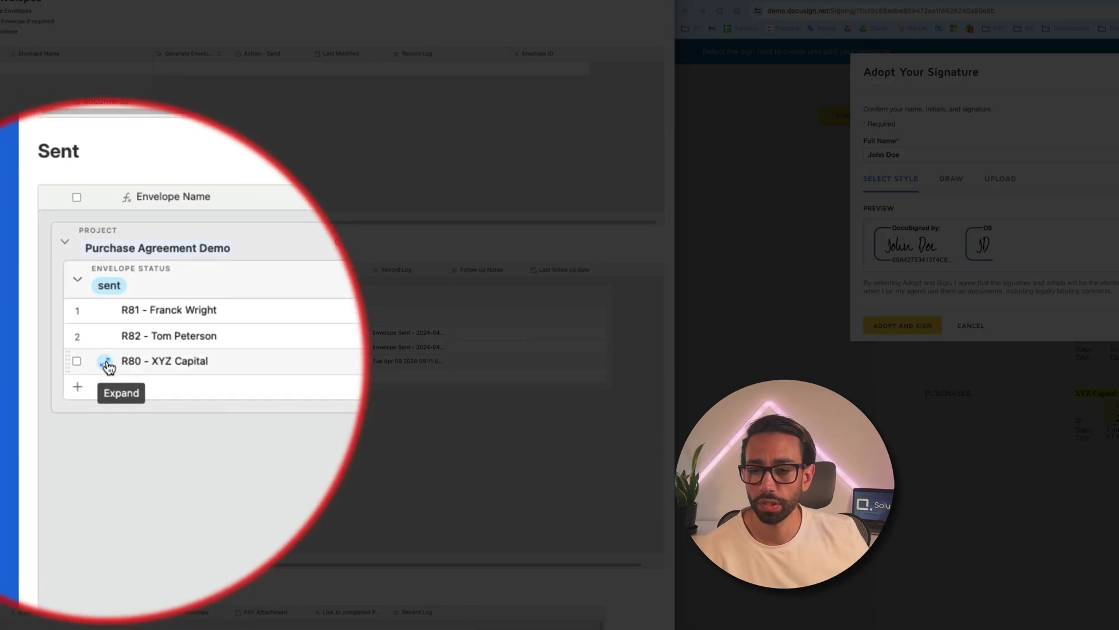
left_click(105, 365)
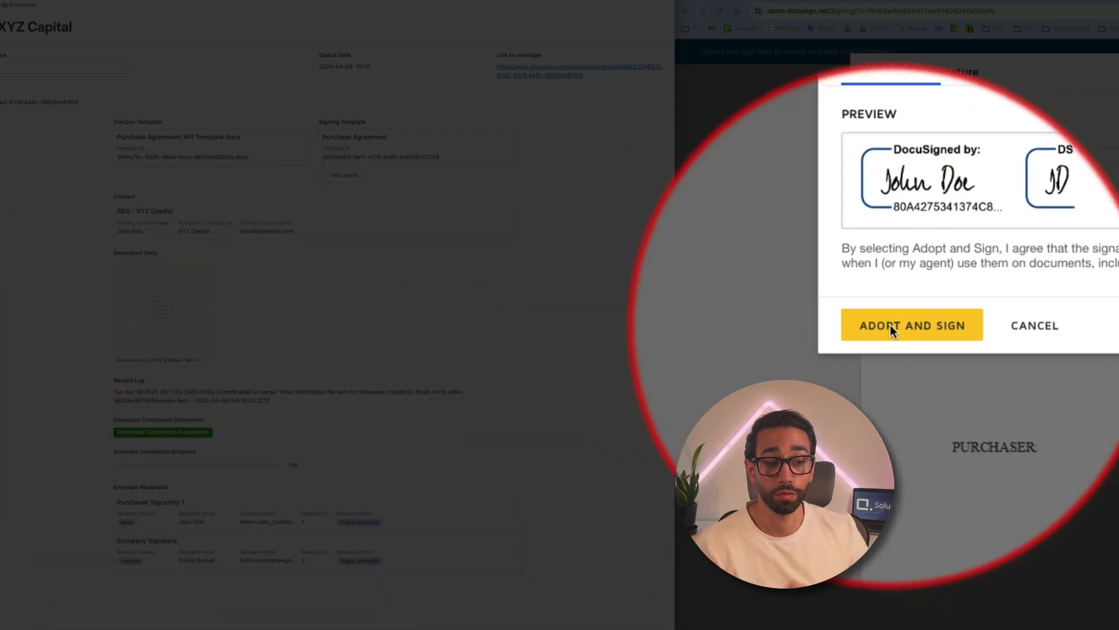
- Adopt the purchaser's signature, finish the agreement, and accept electronic records for the company signer
left_click(892, 324)
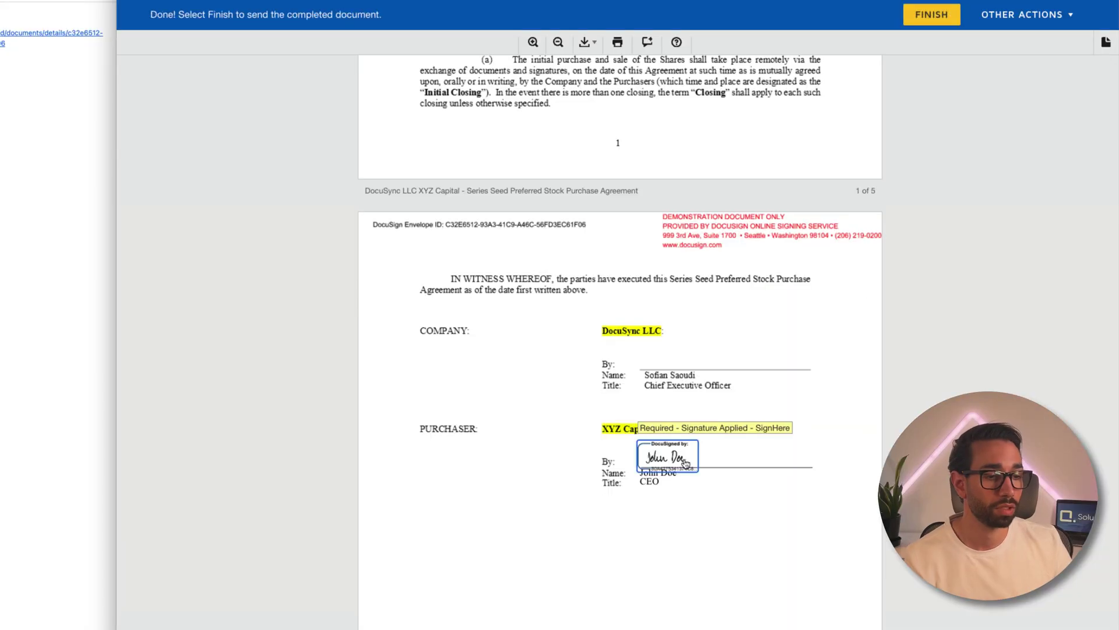
left_click(918, 16)
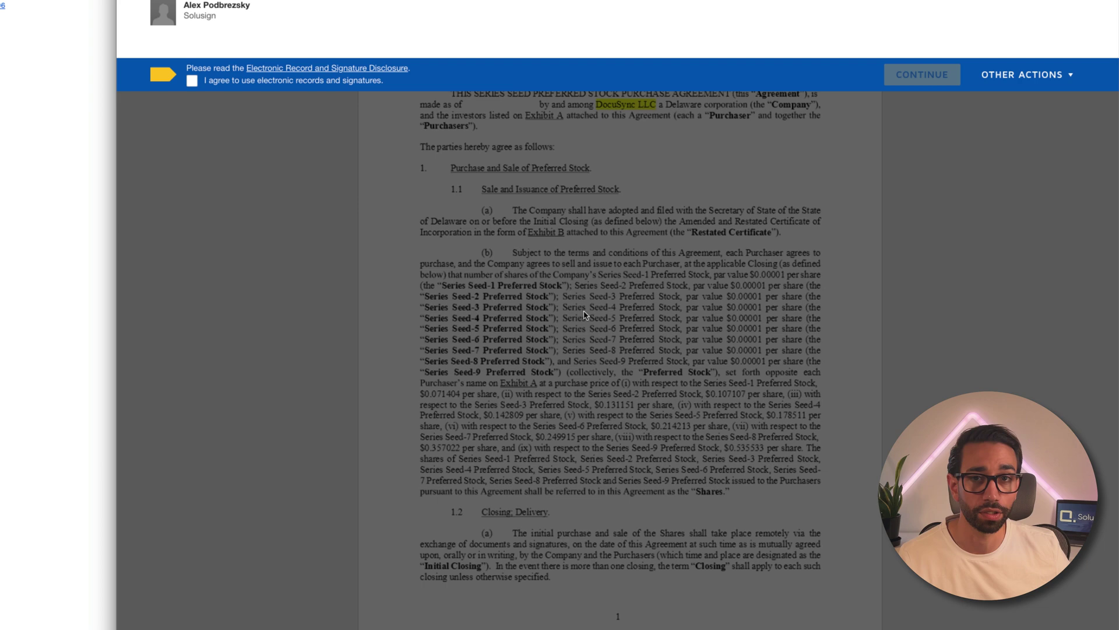
left_click(333, 76)
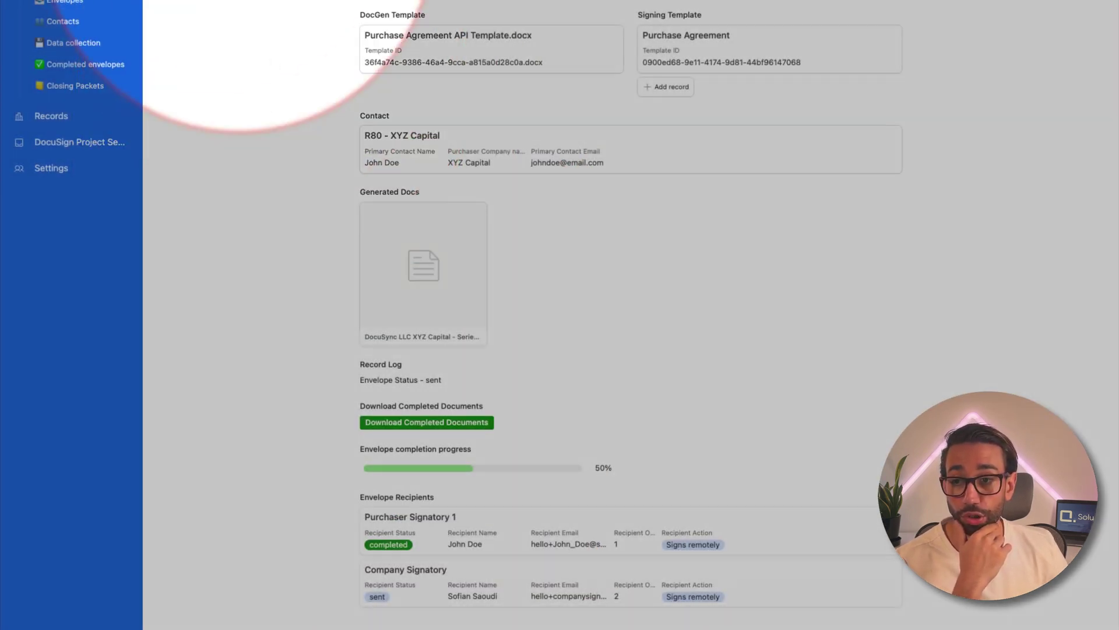
- Return to the envelopes list and select XYZ Capital's R80 Follow up Notes cell in the Sent table
scroll(164, 14, "up", 3)
left_click(164, 14)
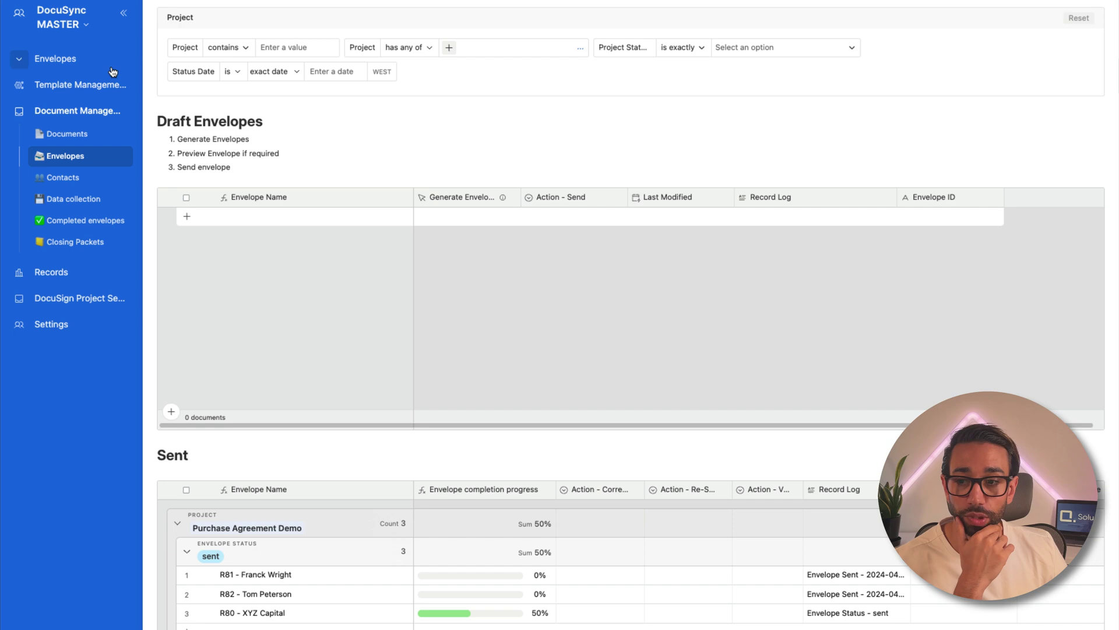
scroll(312, 466, "down", 1)
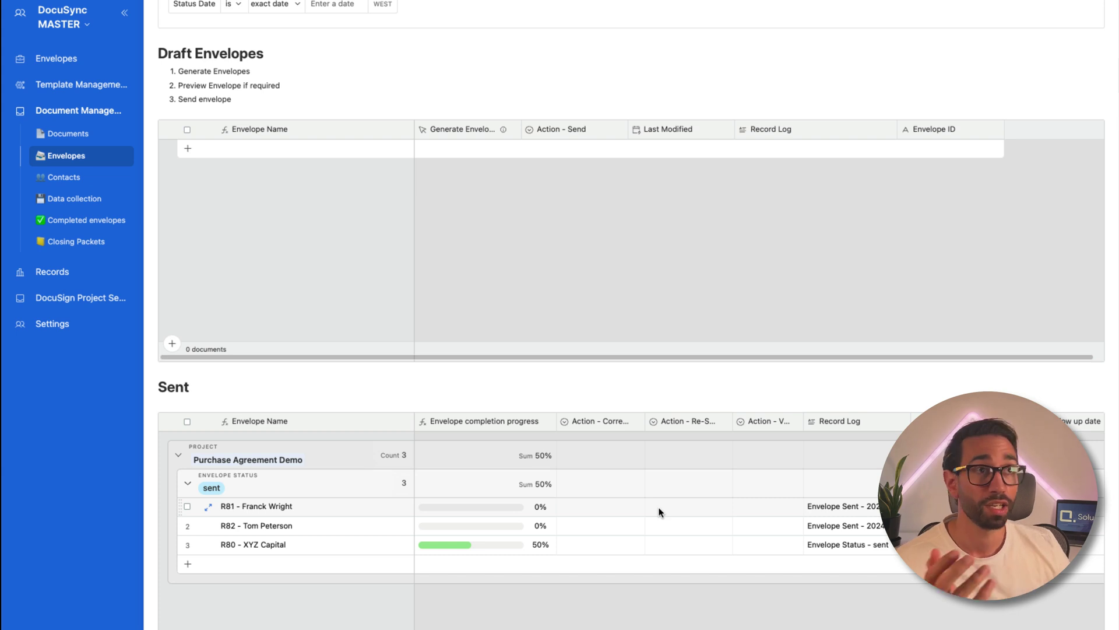
scroll(807, 527, "right", 2)
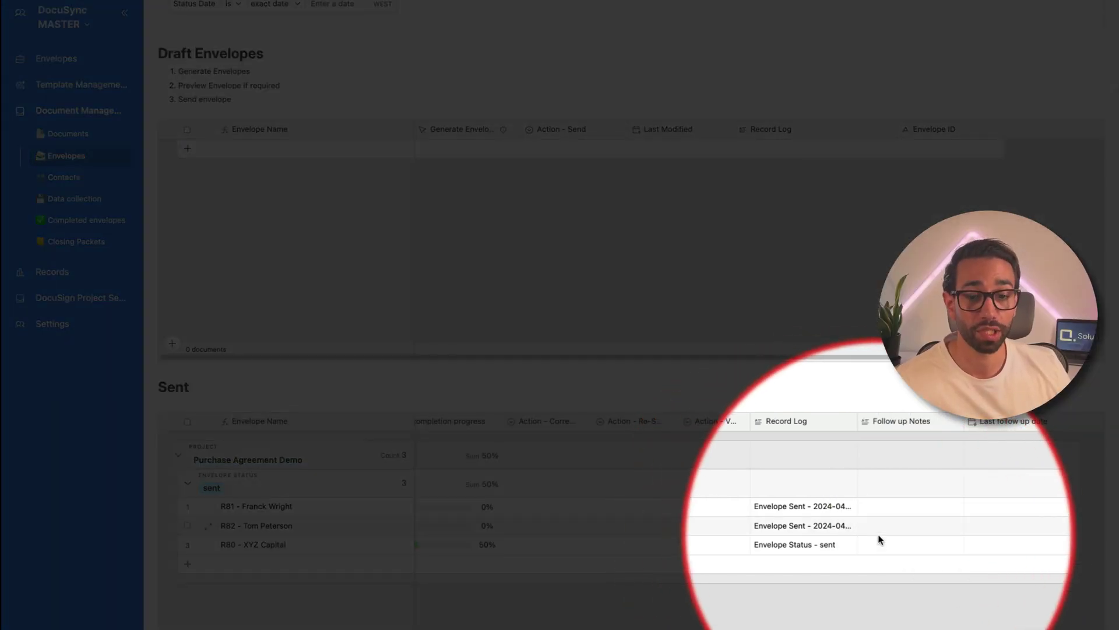
left_click(905, 543)
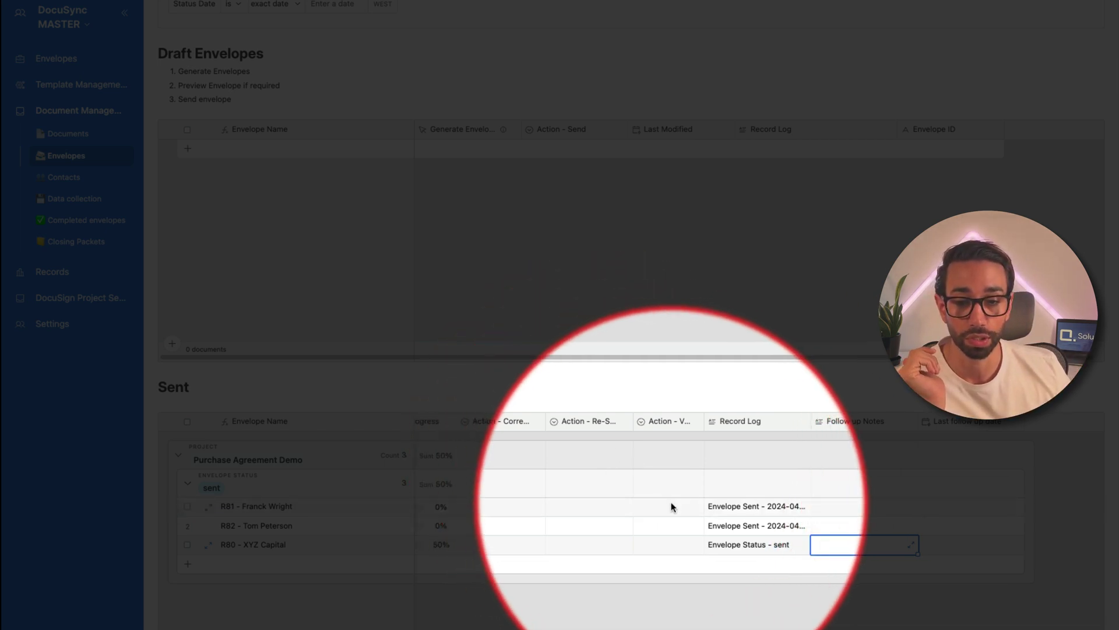
- Set Re-Send Notification for envelope R81 and fill it down to all three envelopes
left_click(669, 507)
left_click(672, 507)
left_click(598, 507)
left_click(595, 508)
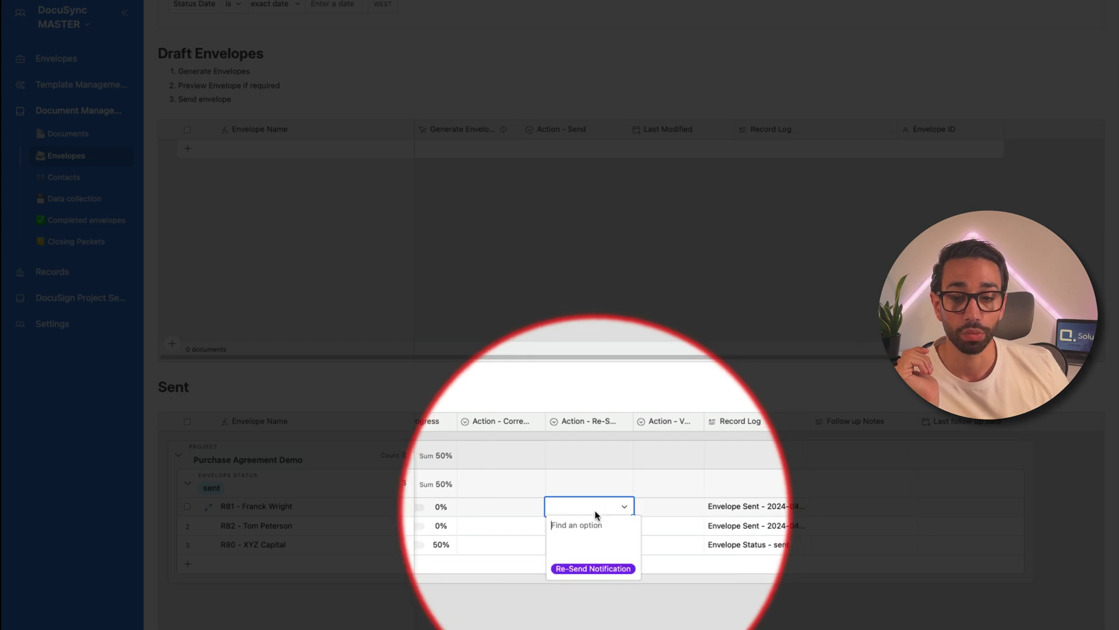
left_click(588, 570)
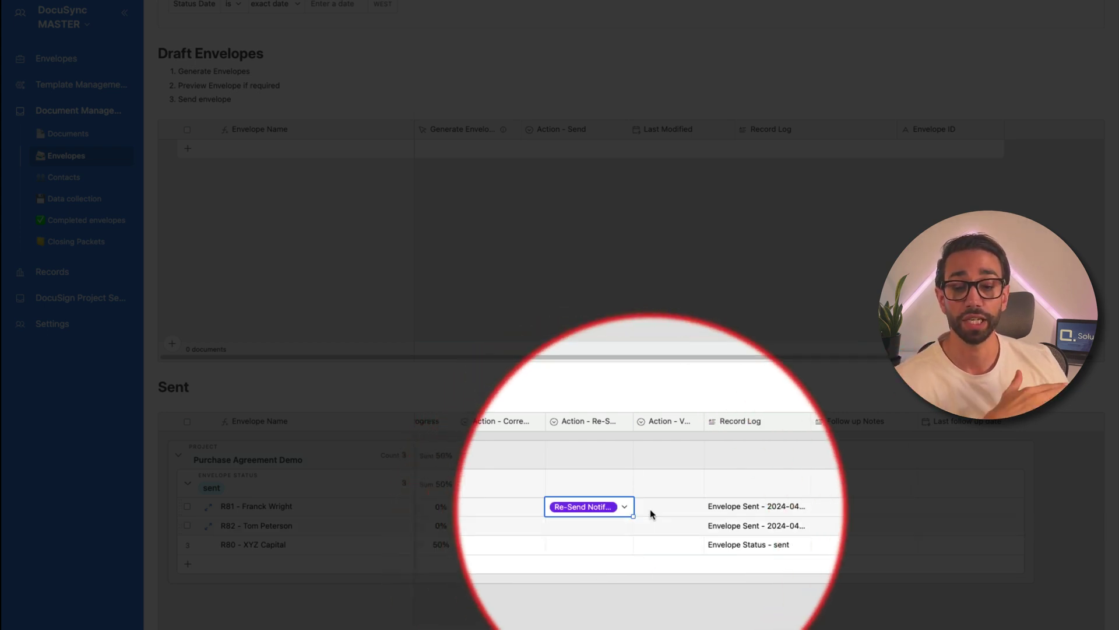
left_click_drag(632, 517, 629, 550)
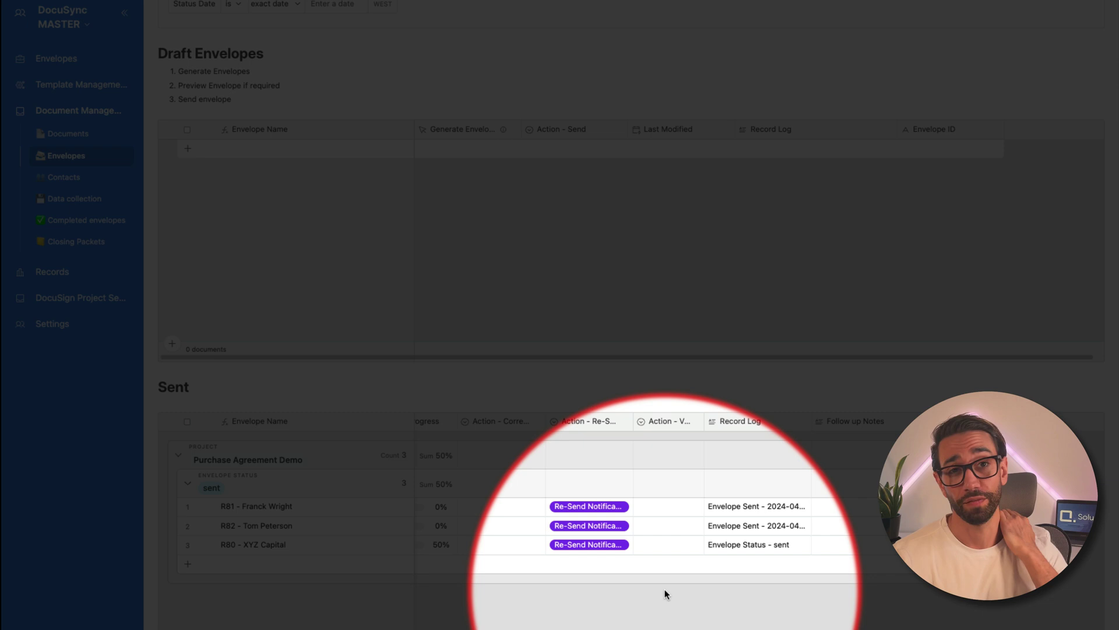
- Check envelope R81's full record, then open its correction options from the envelopes list
left_click(515, 509)
left_click(228, 507)
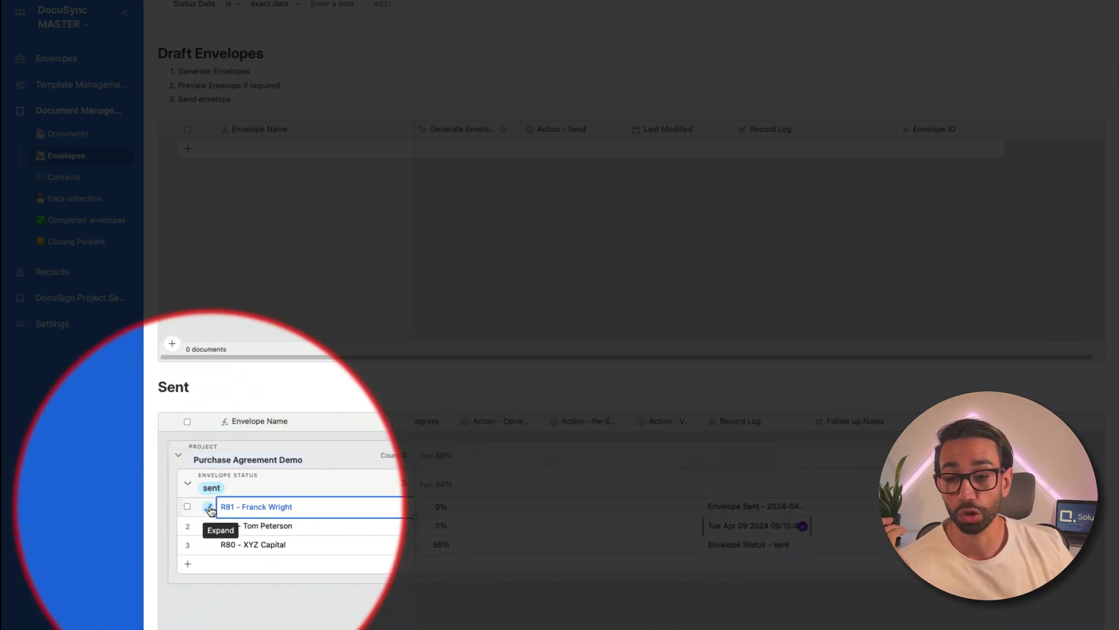
left_click(210, 509)
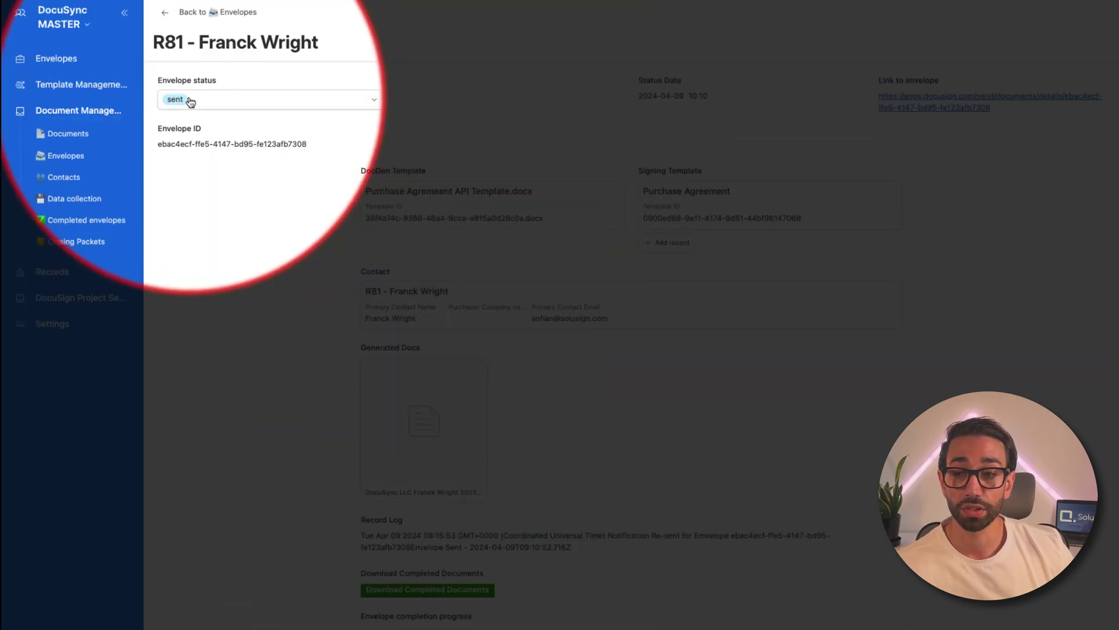
left_click(168, 12)
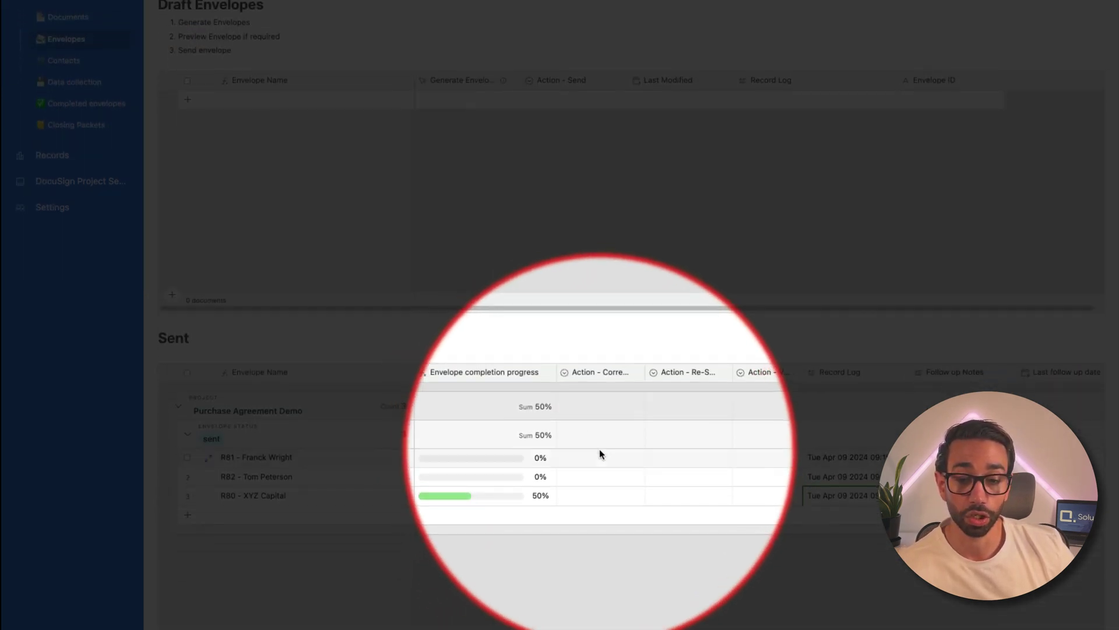
left_click(601, 457)
left_click(601, 455)
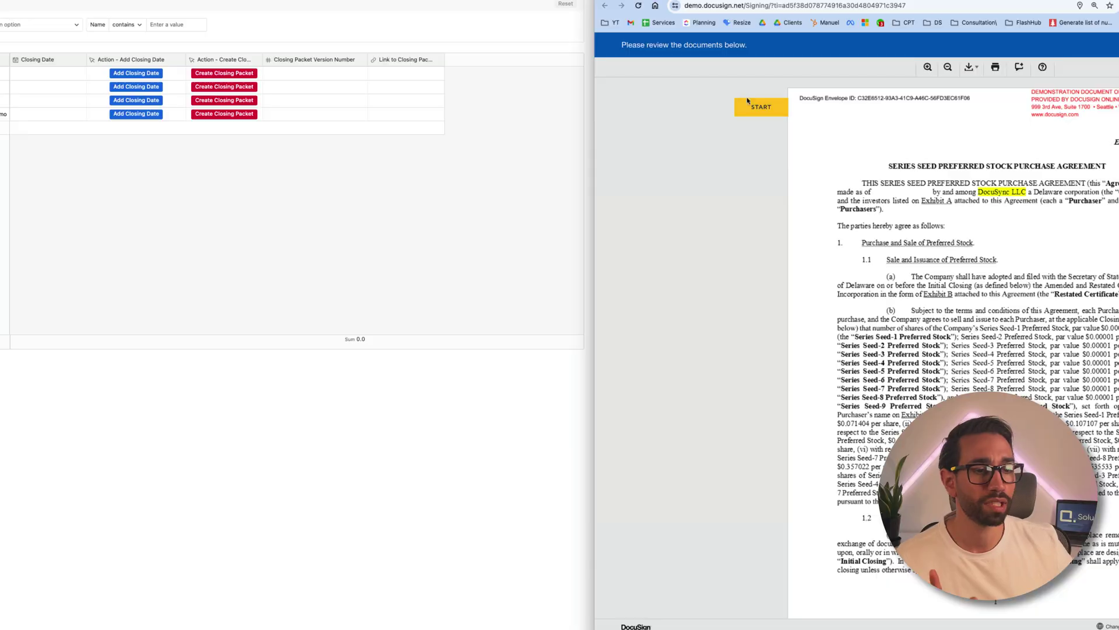
- Sign the company signer's SIGN field with an adopted signature
left_click(746, 107)
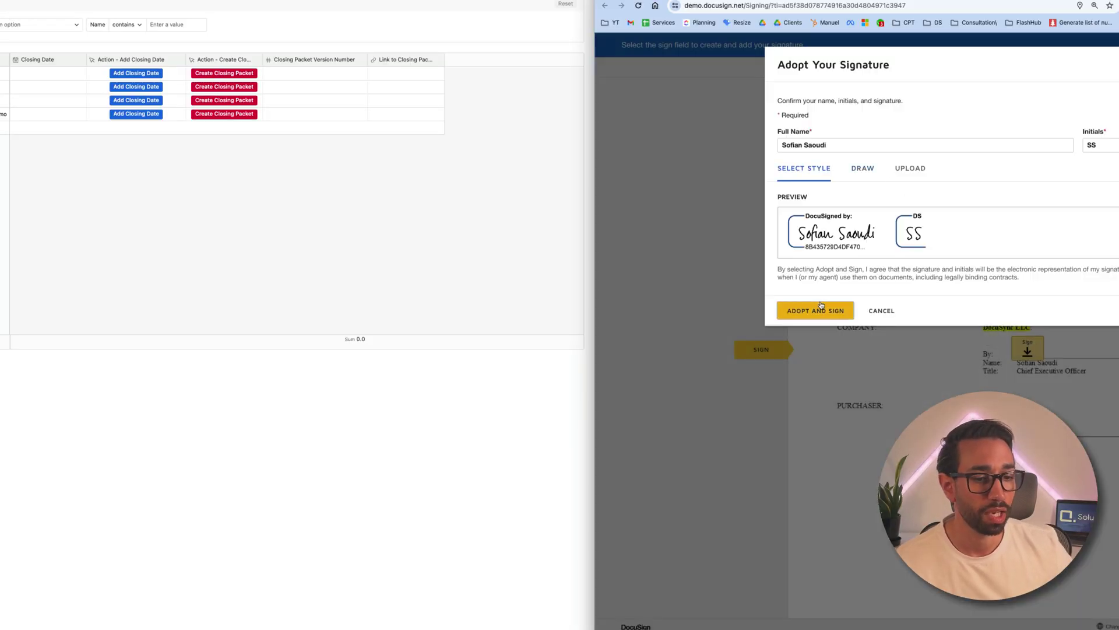
left_click(817, 307)
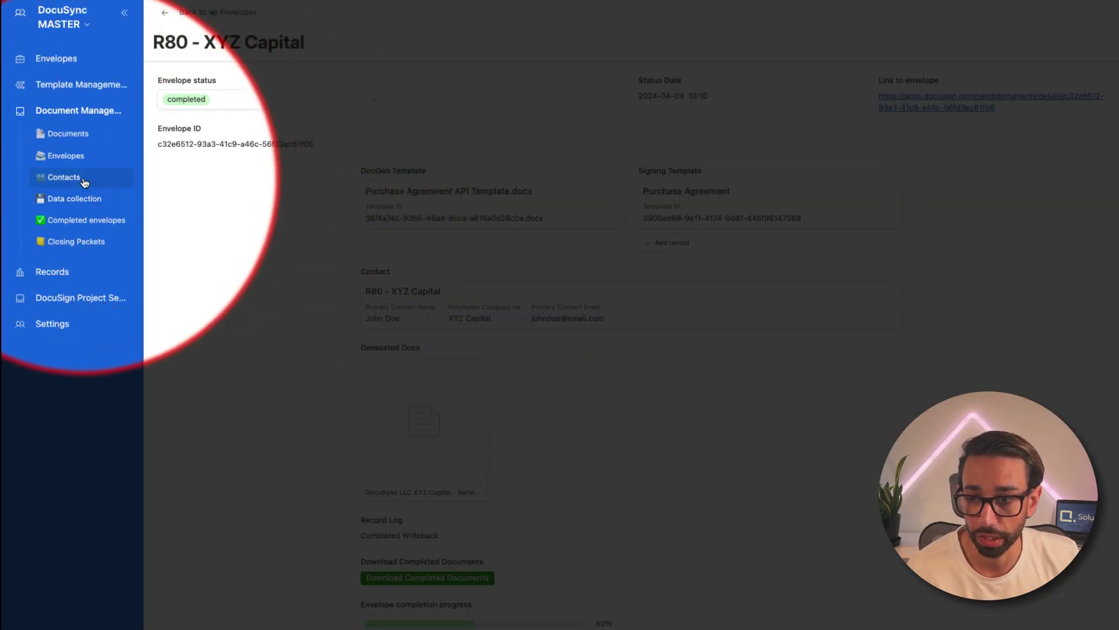
- Show the completed envelopes and preview the signed XYZ Capital PDF for R80
left_click(72, 158)
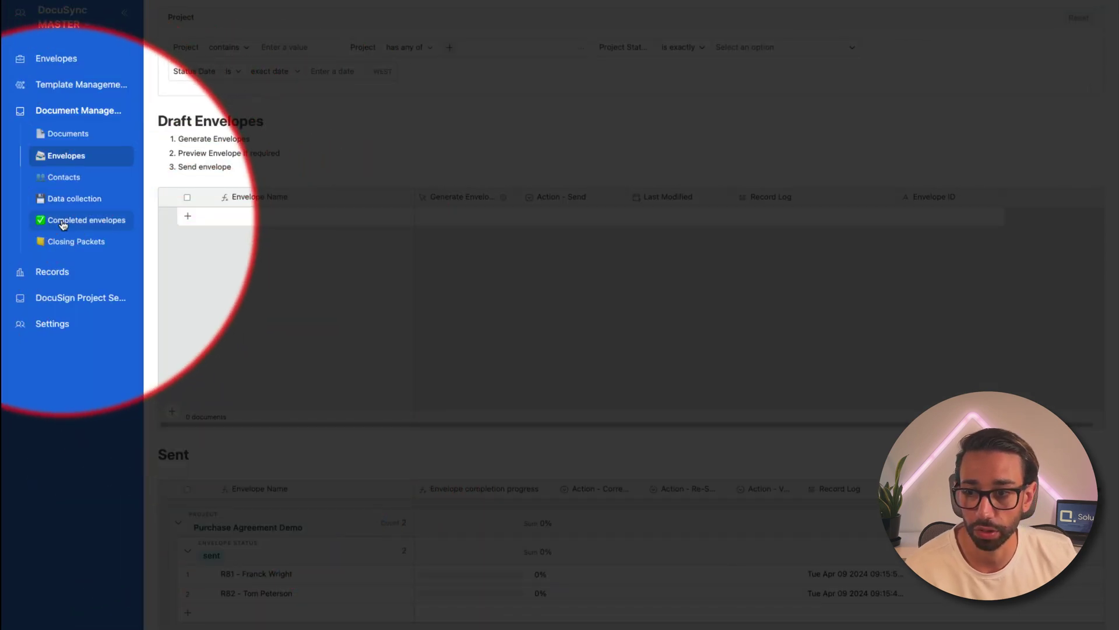
left_click(65, 221)
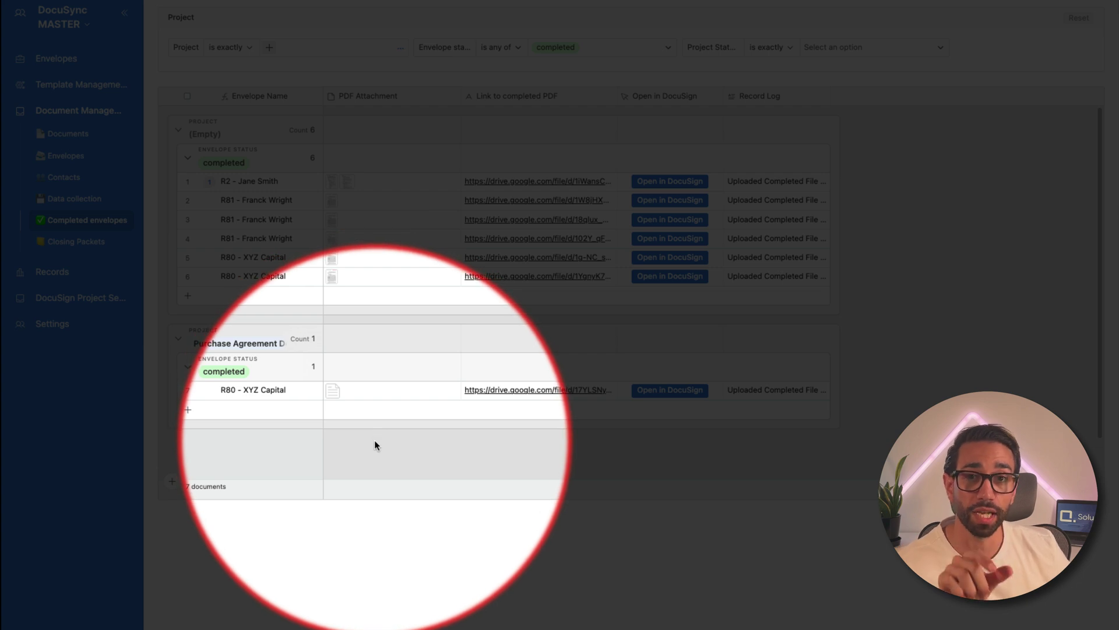
left_click(334, 395)
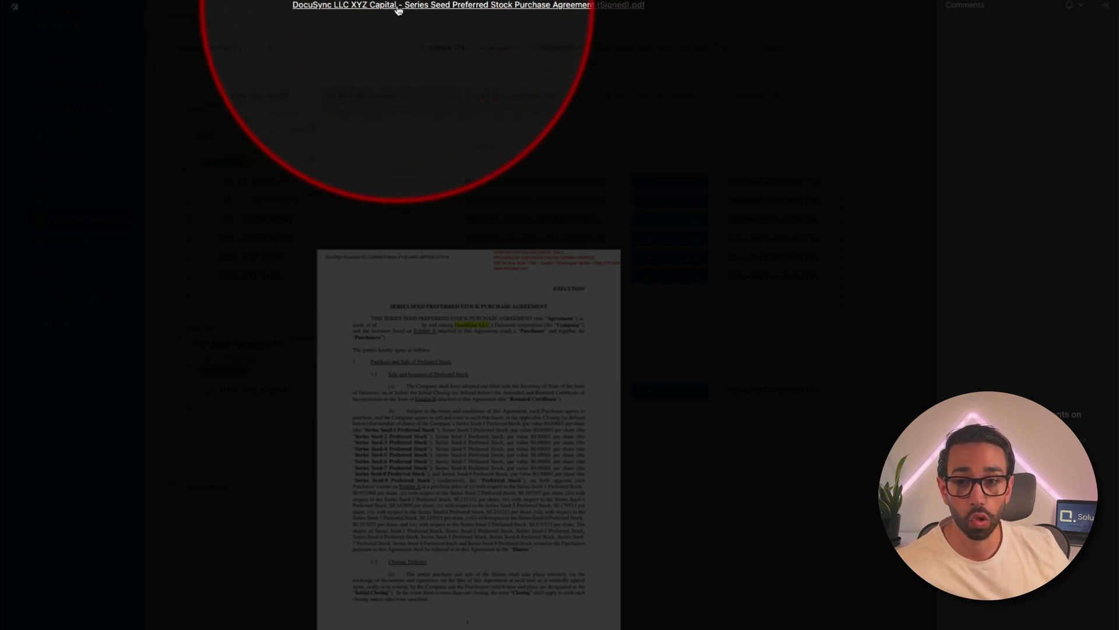
left_click(14, 6)
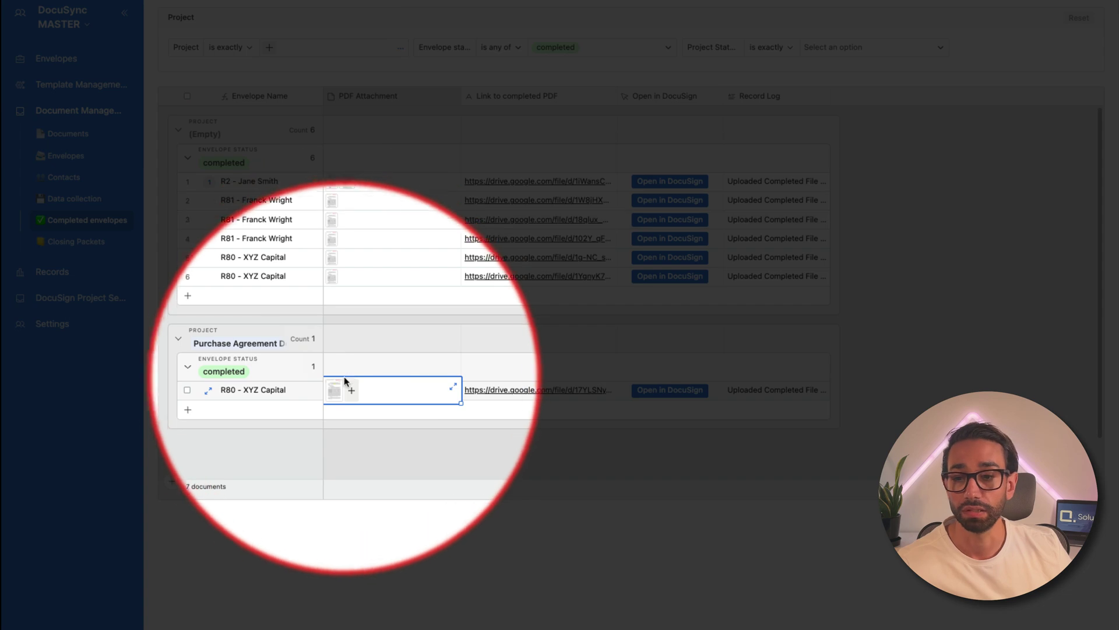
left_click(343, 388)
scroll(646, 507, "down", 10)
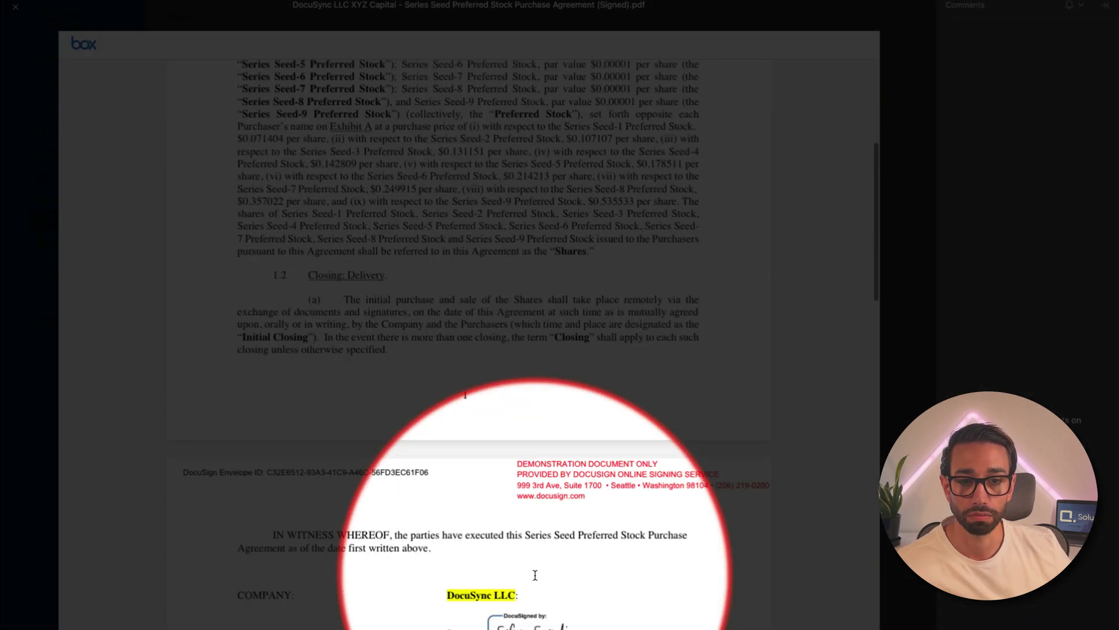
scroll(616, 589, "up", 3)
scroll(615, 590, "up", 4)
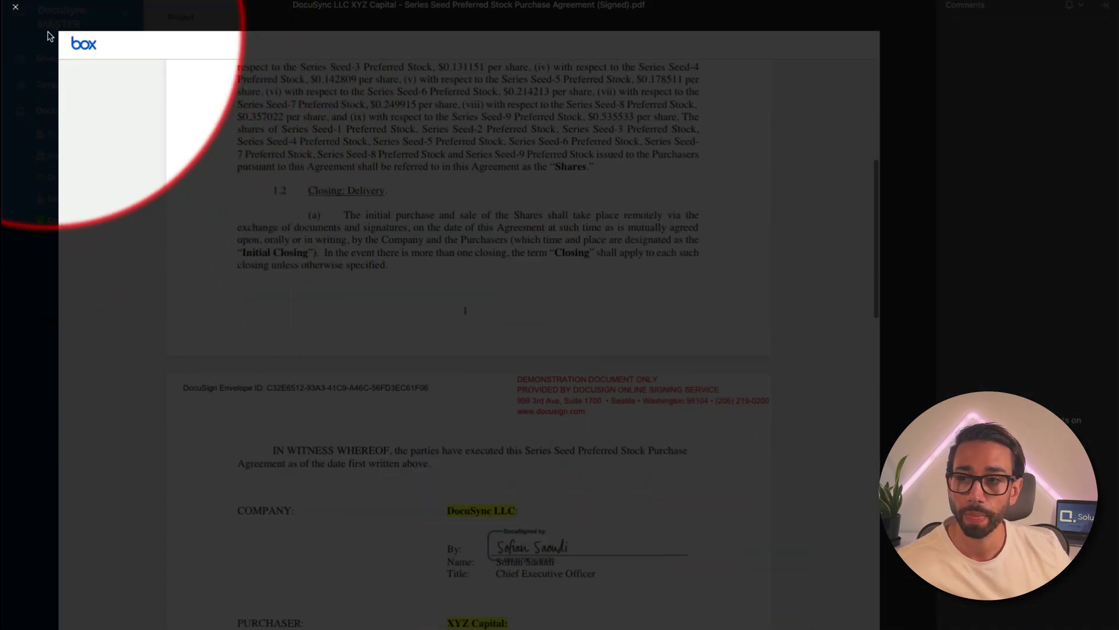
left_click(16, 7)
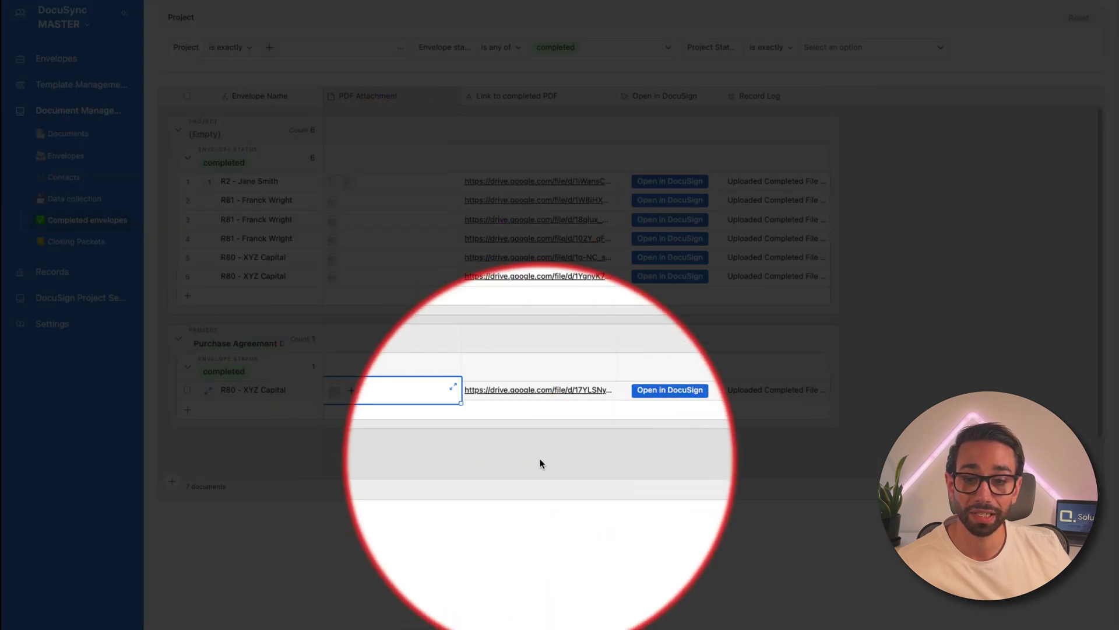
- Select XYZ Capital's completed PDF link and go to the Closing Packets project list
left_click(538, 392)
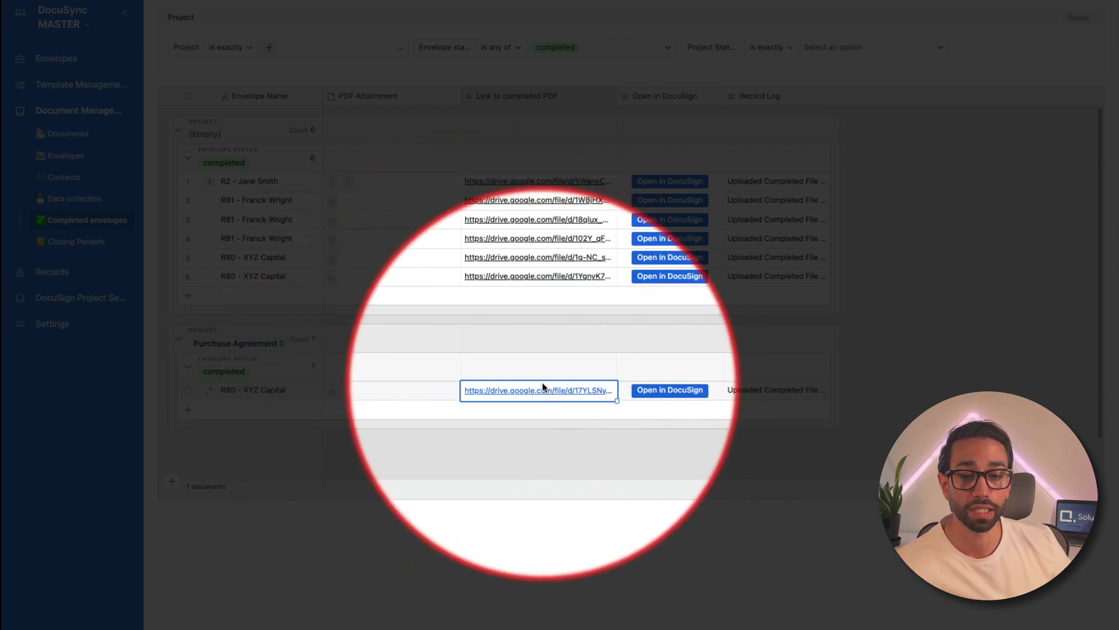
left_click(660, 442)
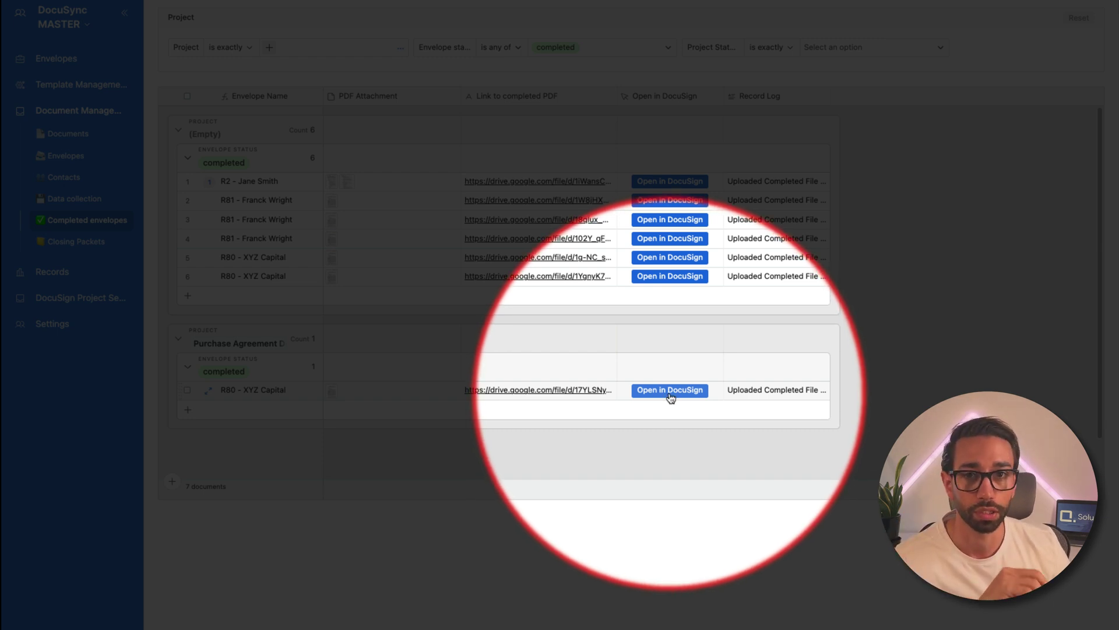
left_click(116, 242)
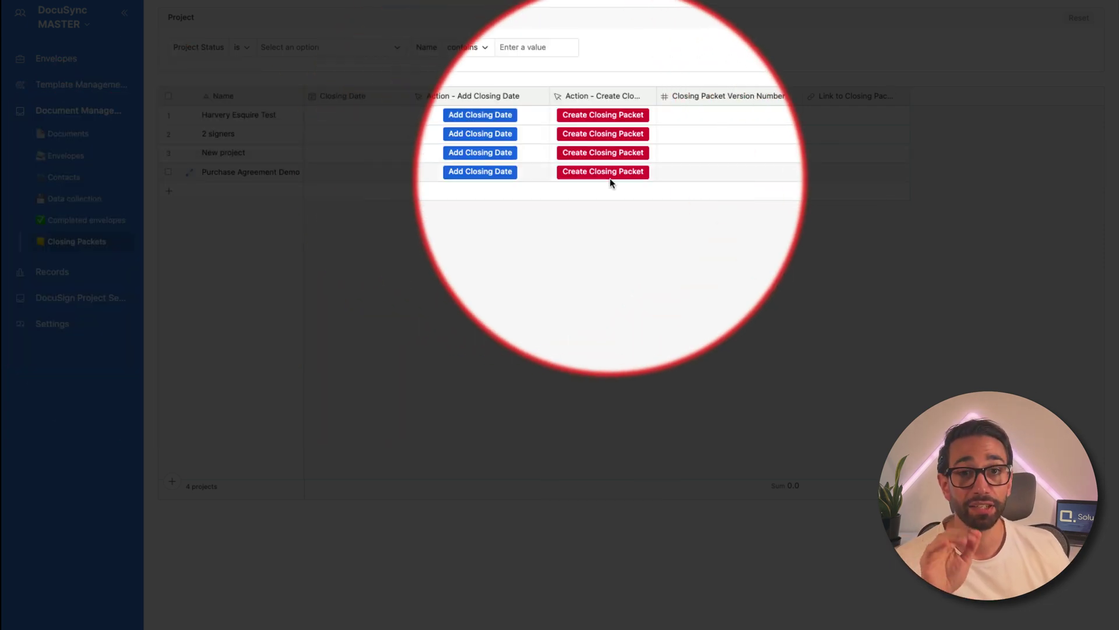
- Give Purchase Agreement Demo a closing date of 9 April 2024 and confirm it
left_click(362, 174)
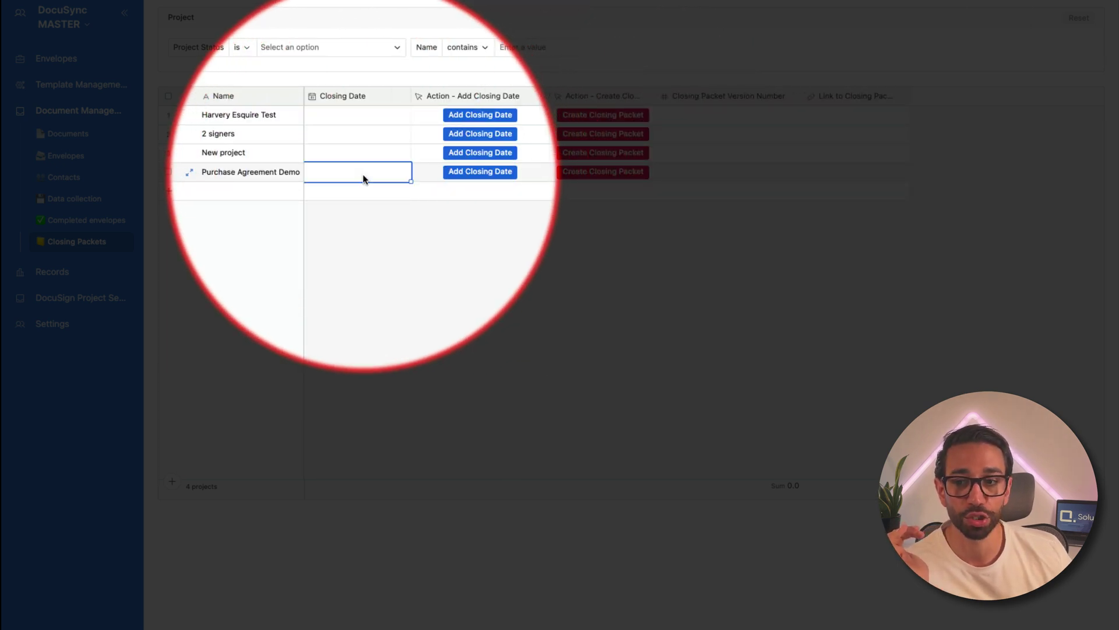
left_click(362, 174)
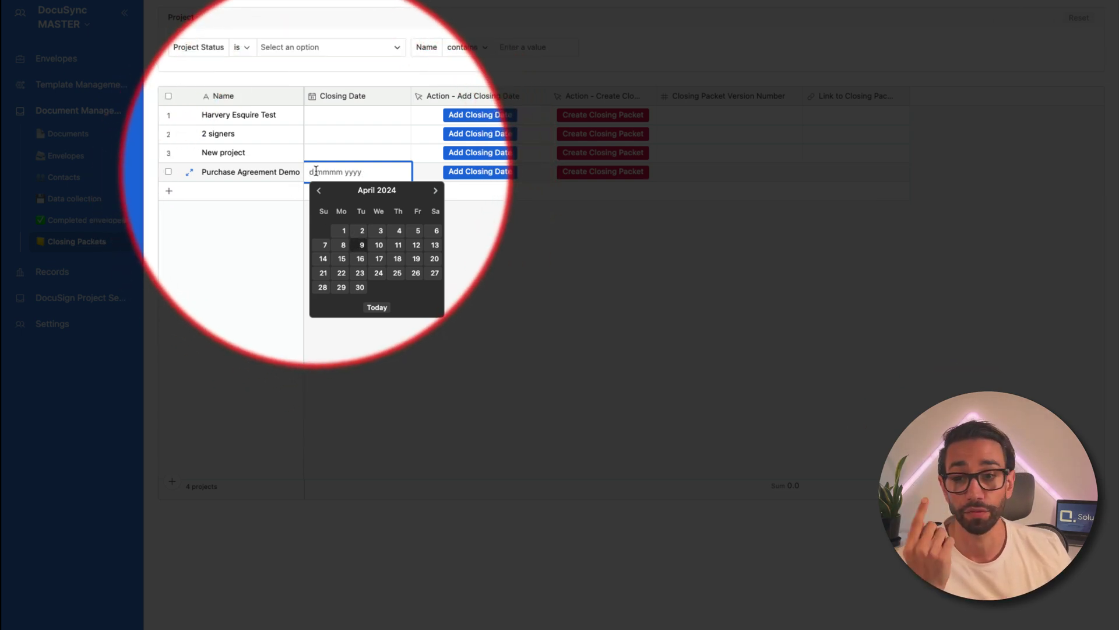
left_click(361, 245)
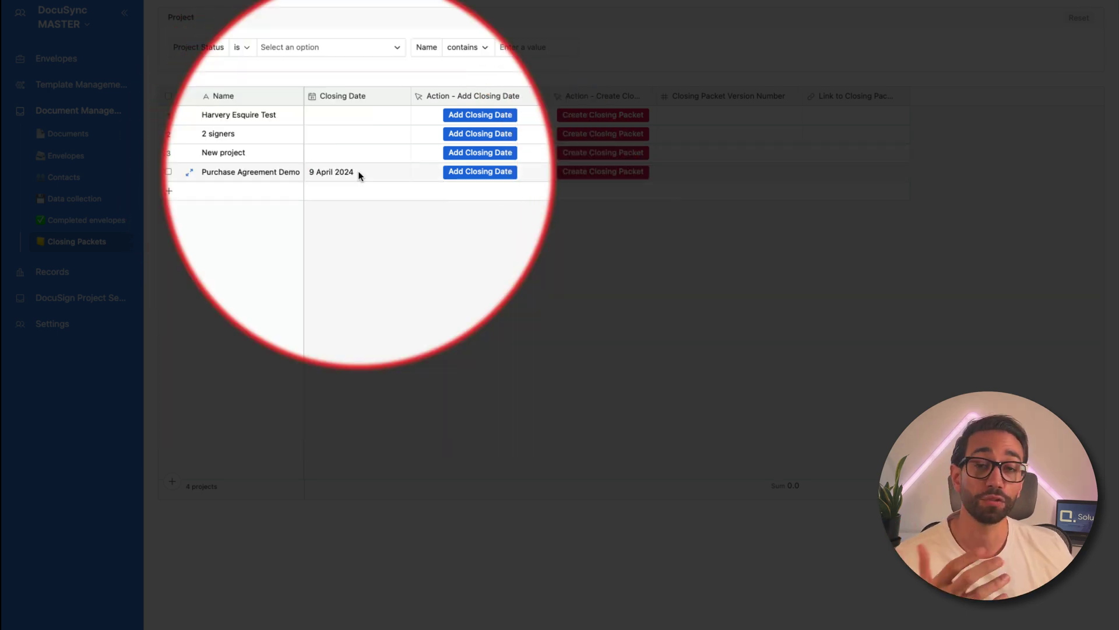
left_click(358, 170)
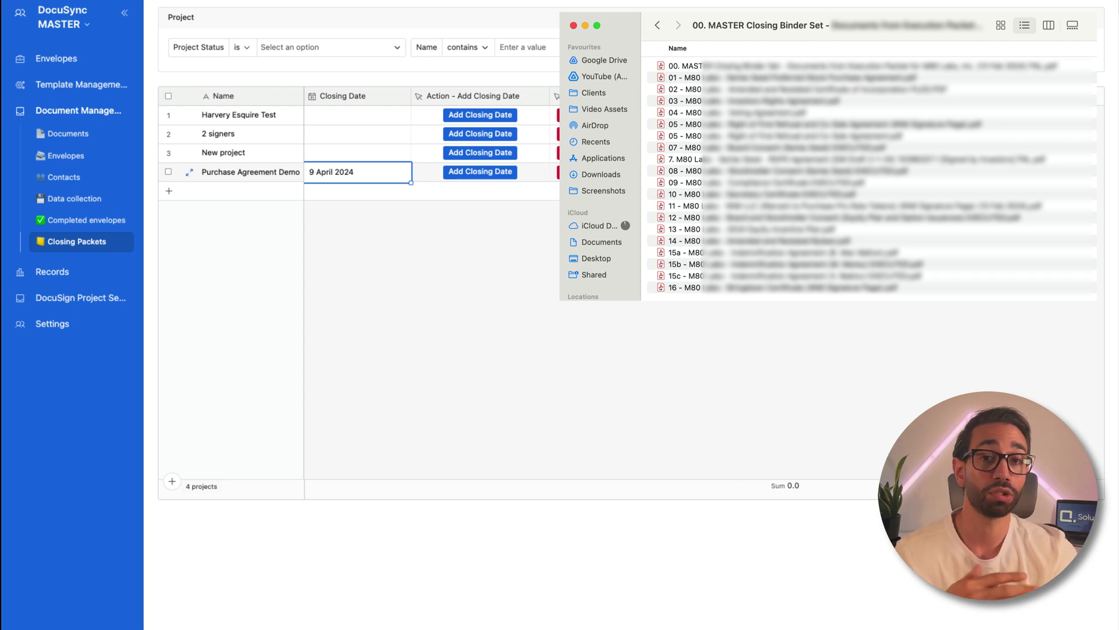
- Close the closing binder Finder window with Cmd+W
key("super+w")
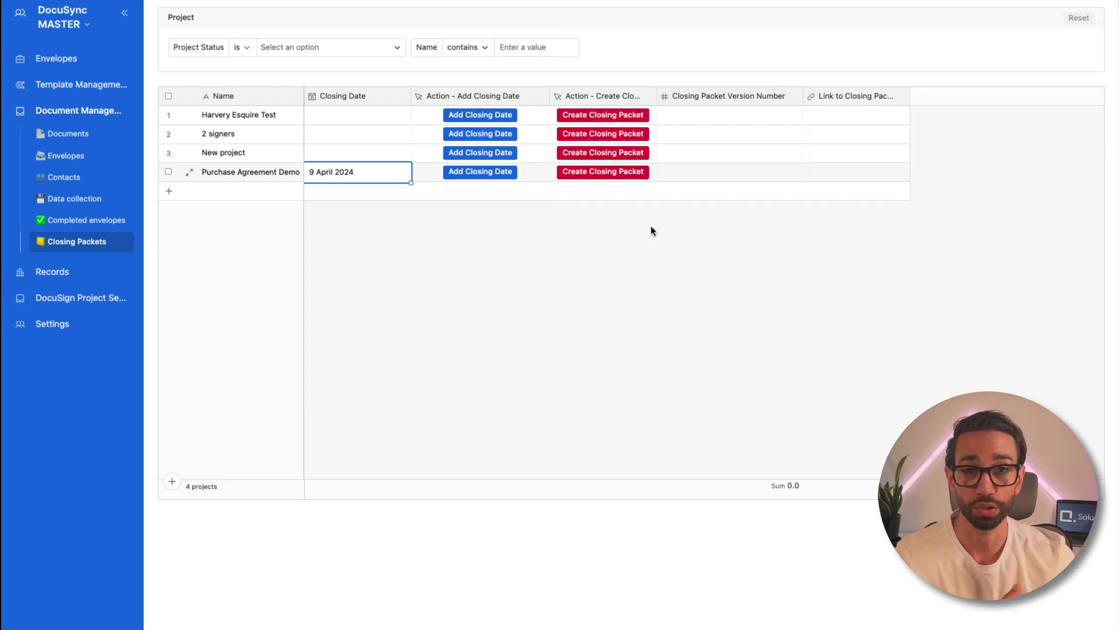